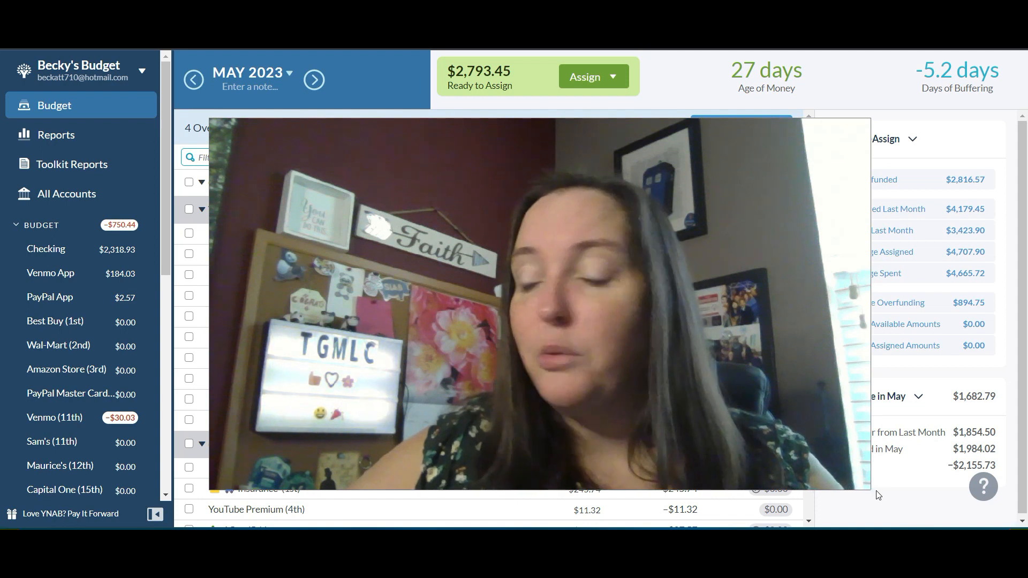
pyautogui.moveTo(870, 488); pyautogui.dragTo(125, 133)
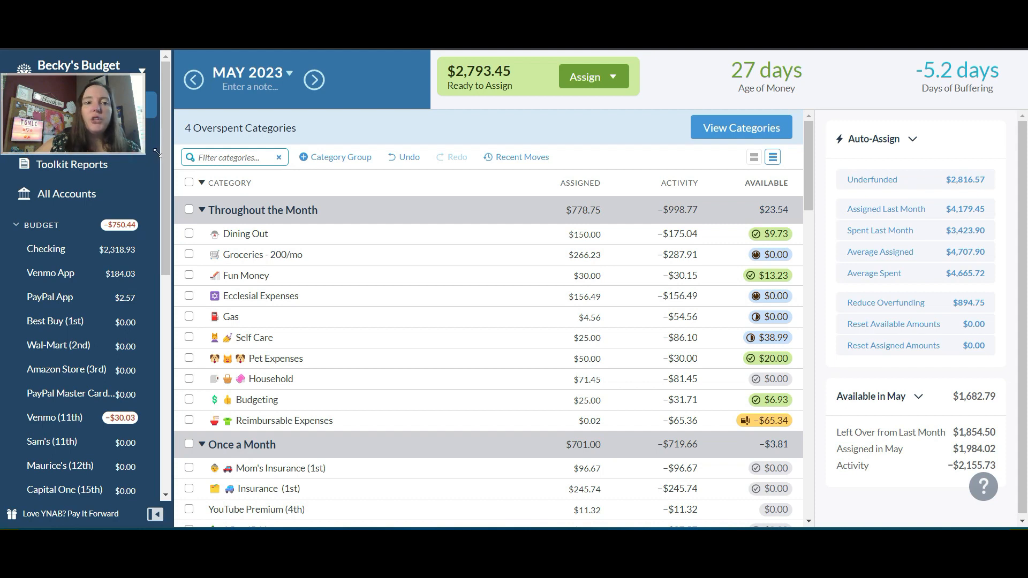
pyautogui.moveTo(161, 154); pyautogui.dragTo(161, 155)
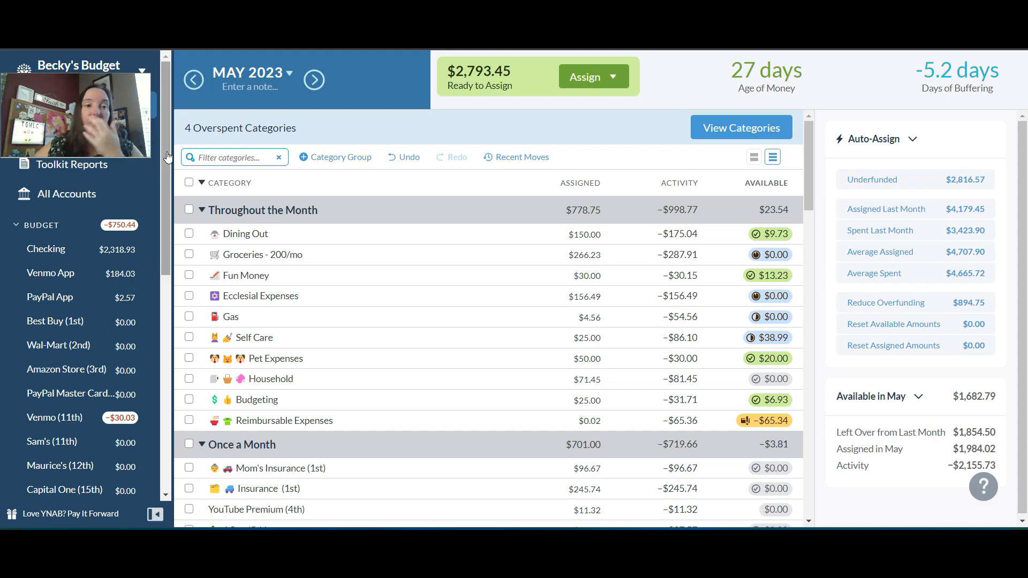
pyautogui.moveTo(128, 148); pyautogui.dragTo(132, 150)
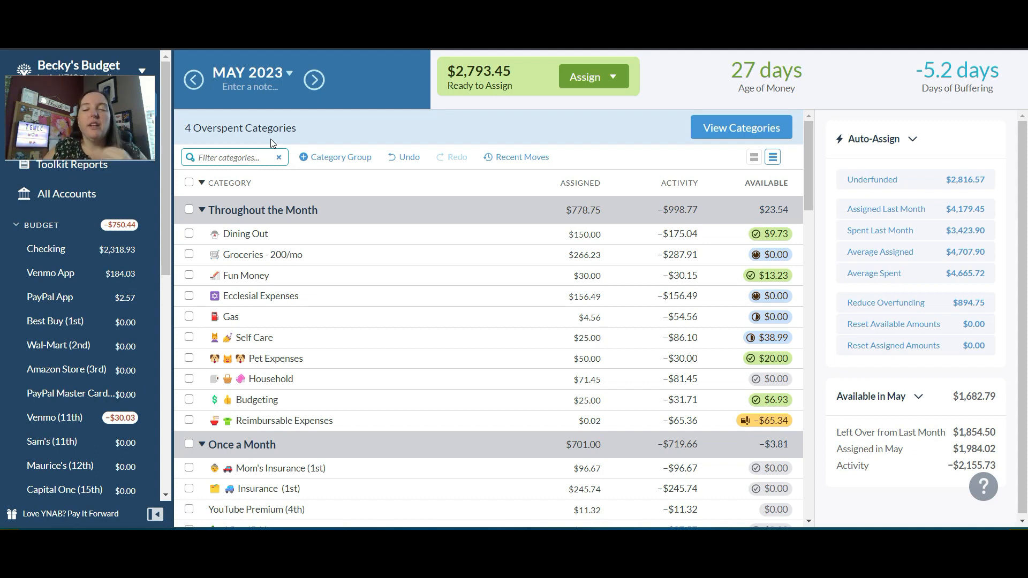
# Set the Dining Out assigned amount for May 2023 to 200
pyautogui.click(448, 230)
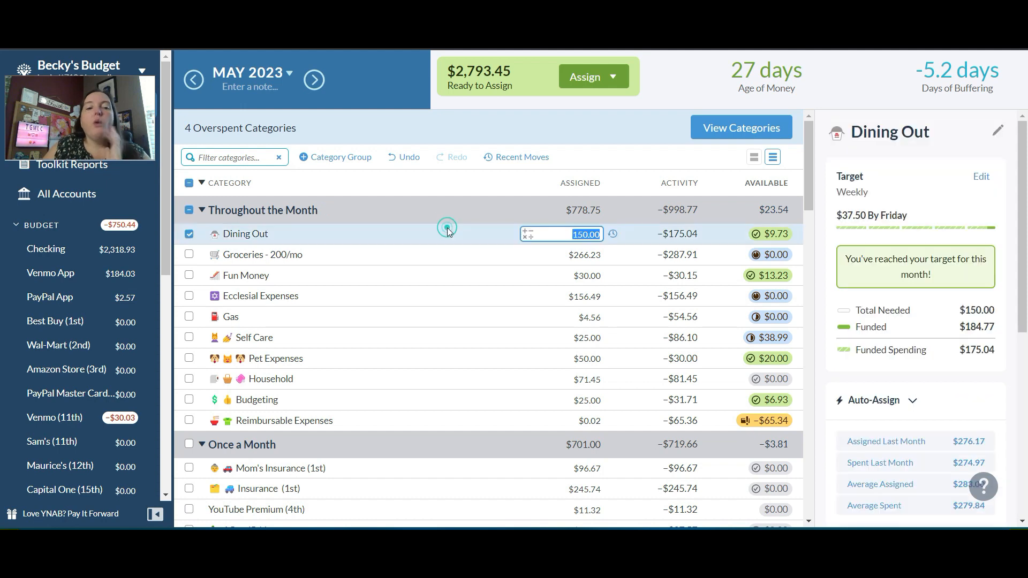
pyautogui.write('200')
pyautogui.press('Return')
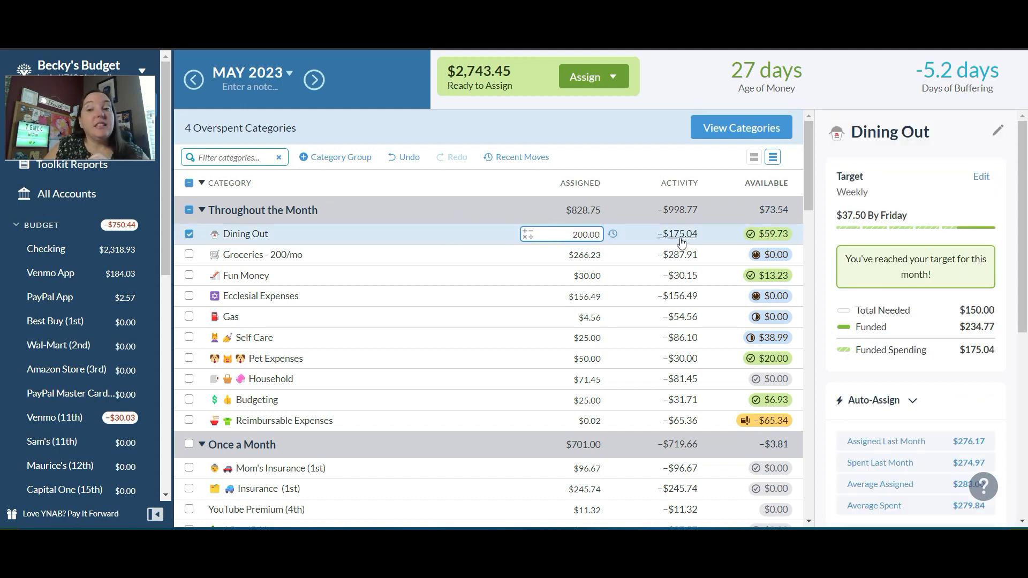
# Add 75 to the Groceries - 200/mo assigned amount
pyautogui.click(580, 259)
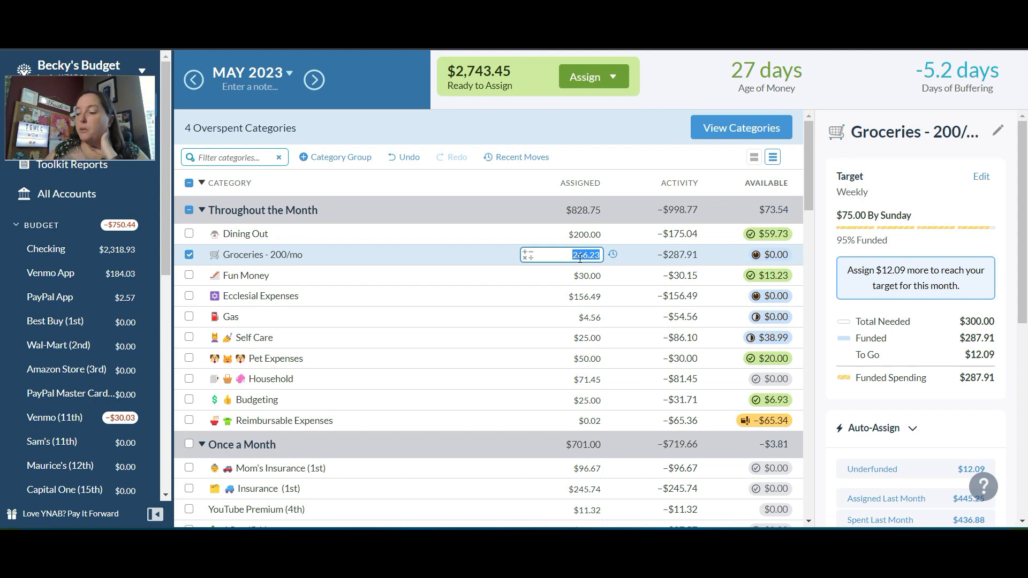
pyautogui.write('+75')
pyautogui.press('Return')
# Add 10 to the Fun Money assigned amount
pyautogui.click(586, 277)
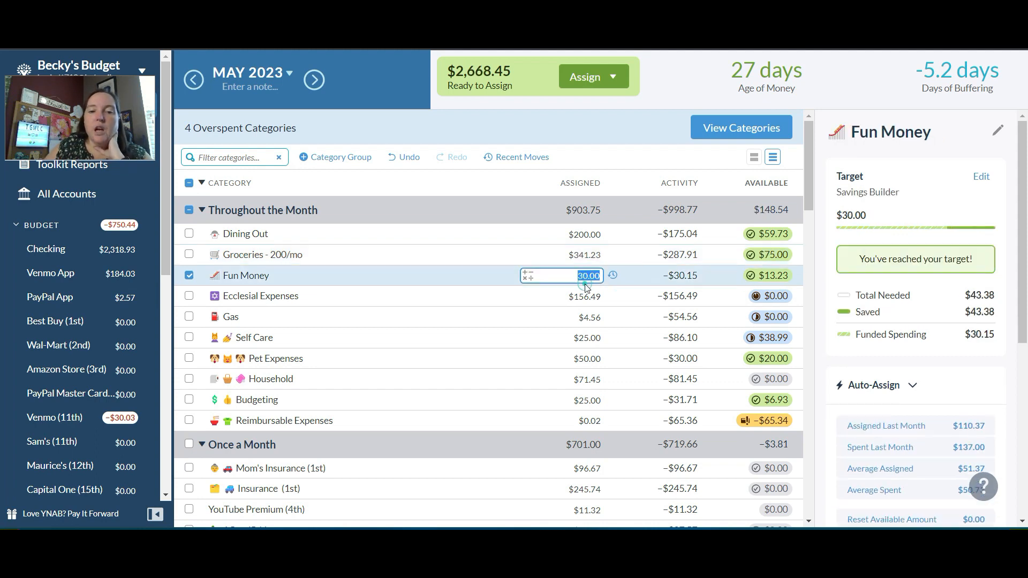
pyautogui.write('+10')
pyautogui.press('Return')
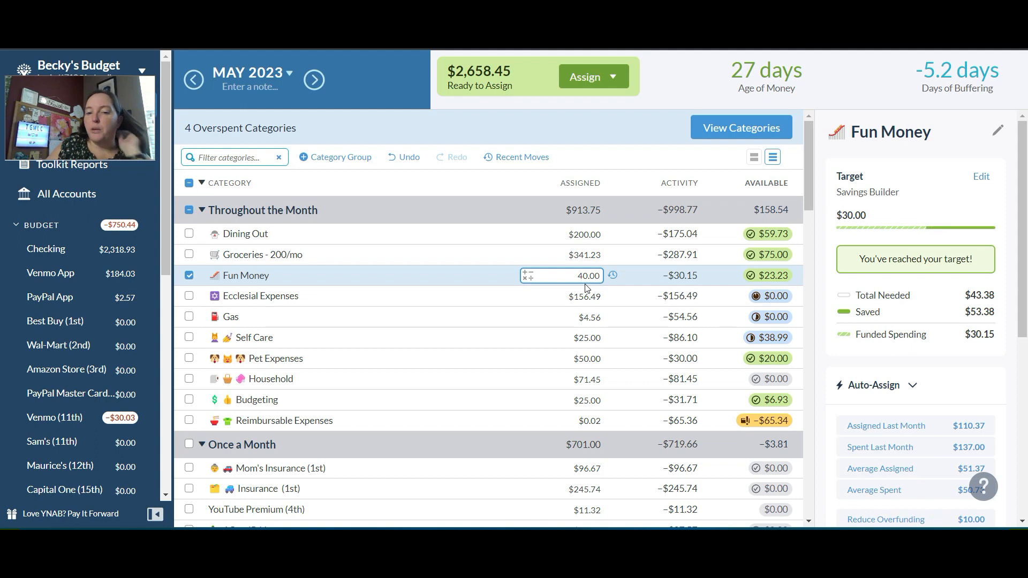
# Add 60 to the Ecclesial Expenses assigned amount
pyautogui.click(586, 298)
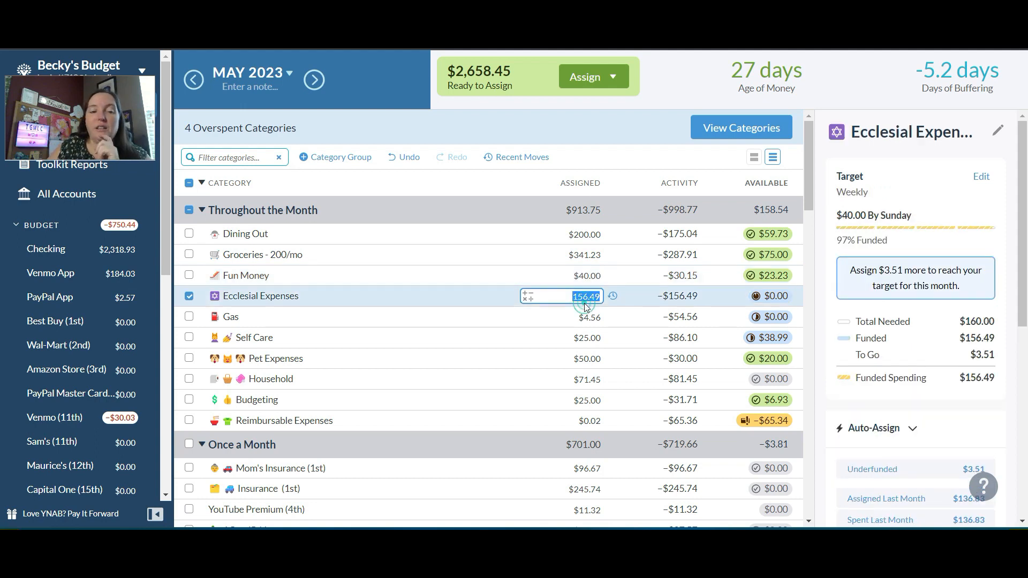
pyautogui.write('+60')
pyautogui.press('Return')
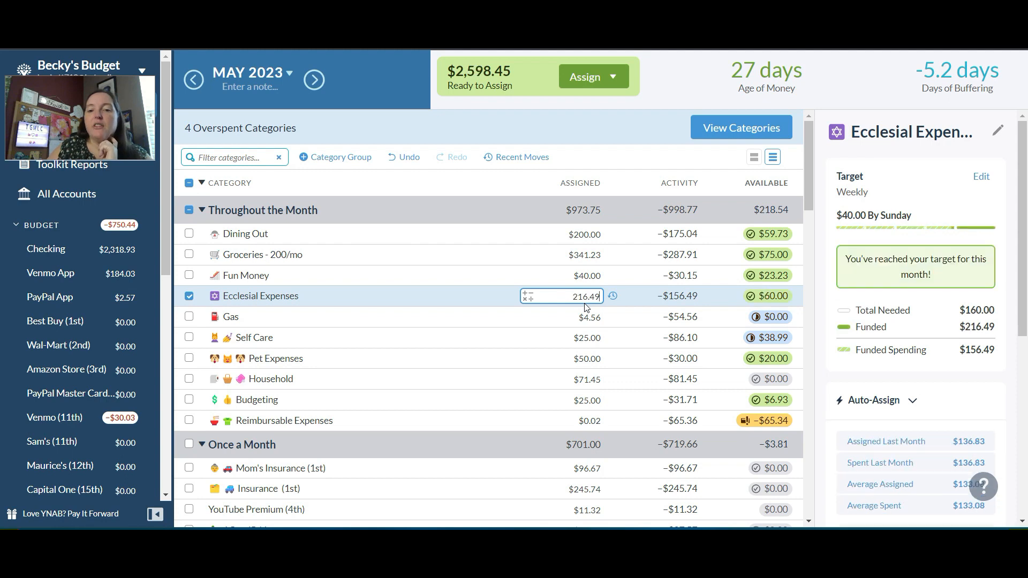
# Add 50 to the Gas assigned amount
pyautogui.click(586, 316)
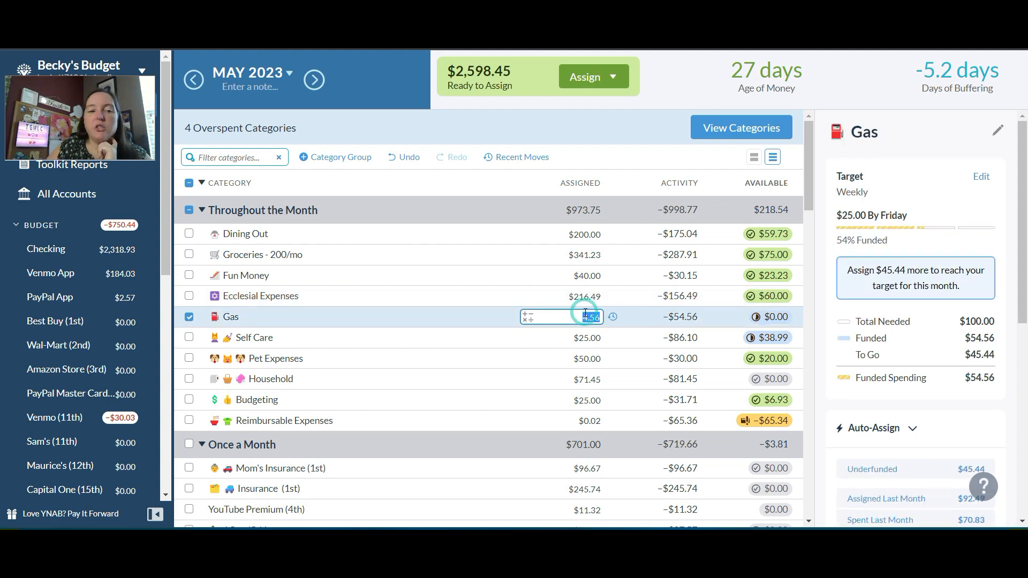
pyautogui.write('+50')
pyautogui.press('Return')
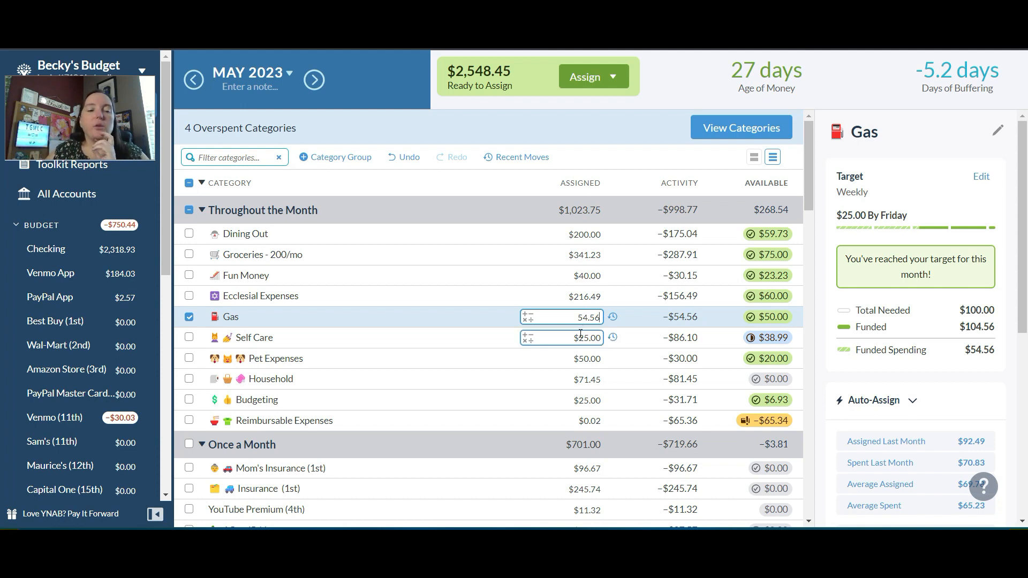
# Add 25 to the Self Care assigned amount
pyautogui.click(581, 335)
pyautogui.press('End')
pyautogui.write('+25')
pyautogui.press('Return')
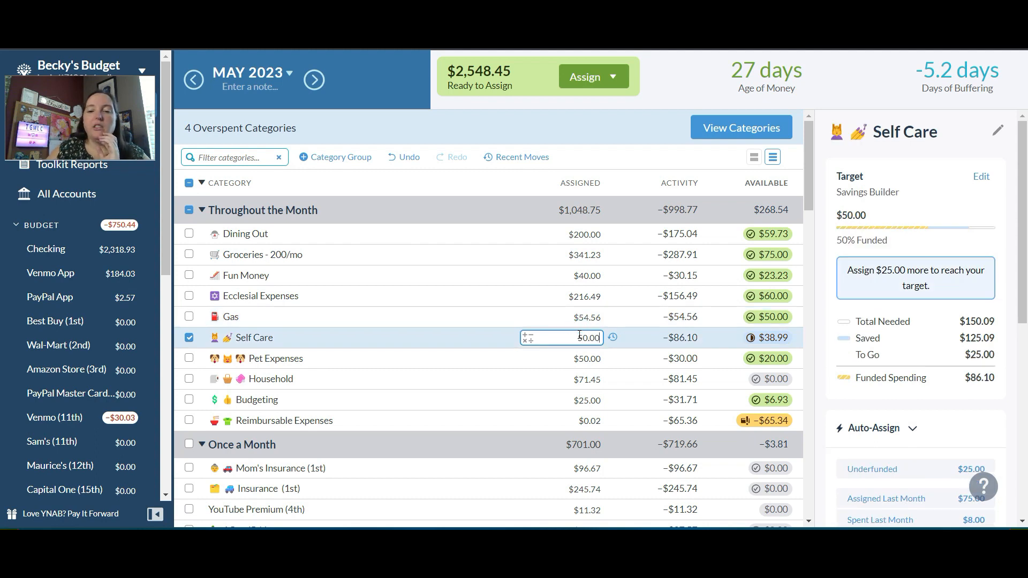
# Switch to June 2023 and assign 50 to Pet Expenses
pyautogui.click(580, 358)
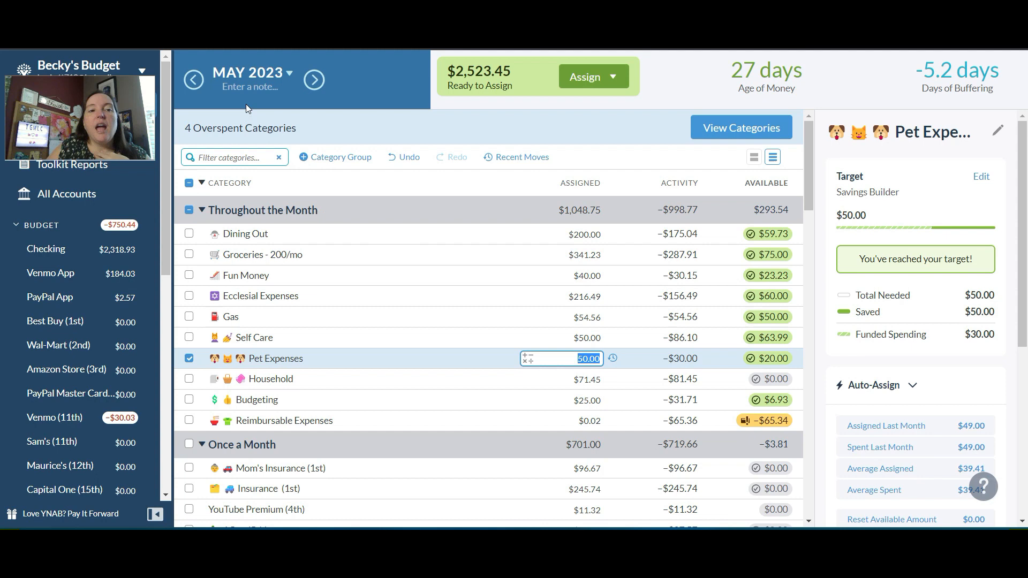
pyautogui.click(317, 81)
pyautogui.click(580, 321)
pyautogui.write('+50')
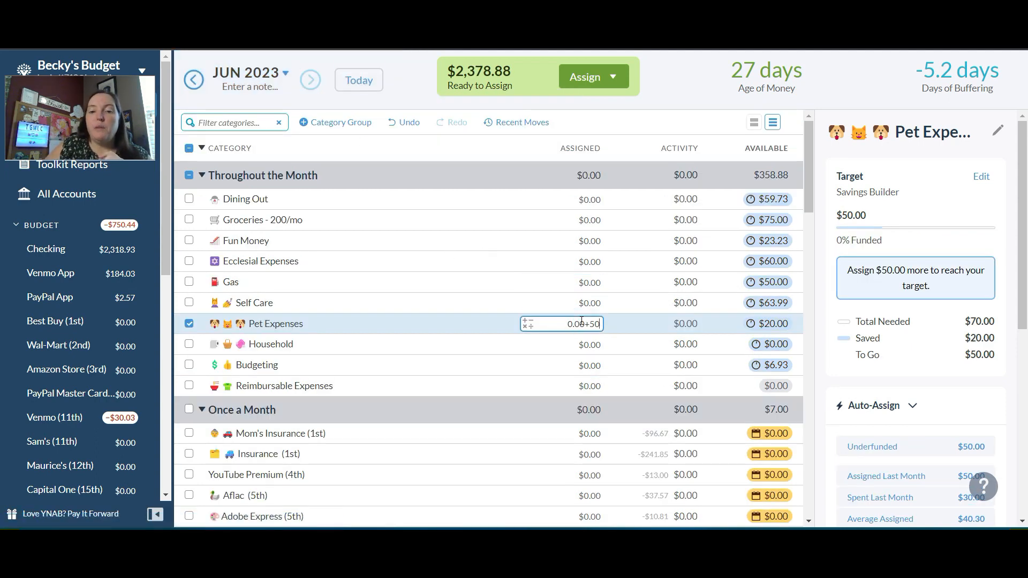
pyautogui.press('Return')
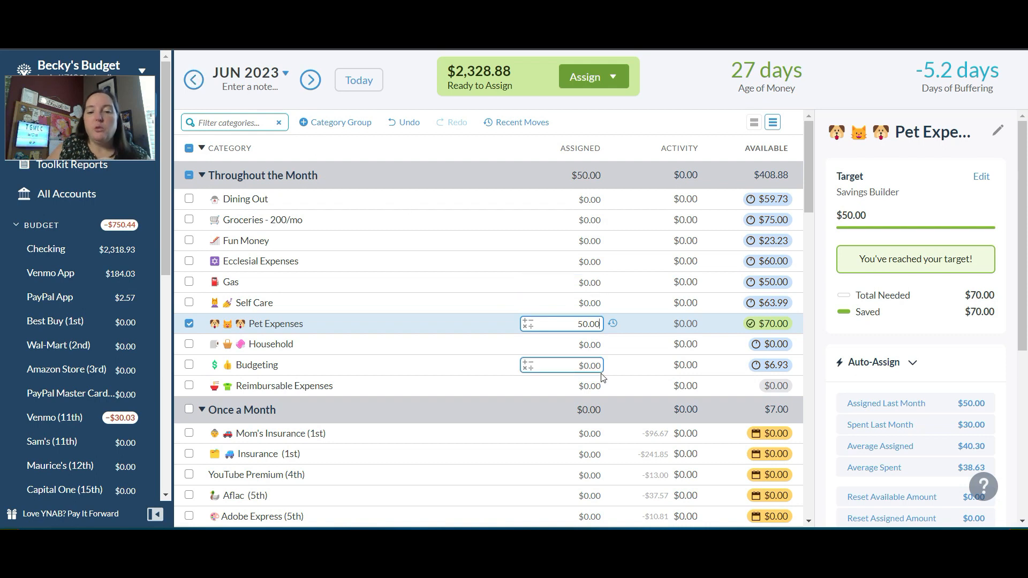
# Assign 50 to Household for June
pyautogui.click(596, 346)
pyautogui.write('50')
pyautogui.press('Return')
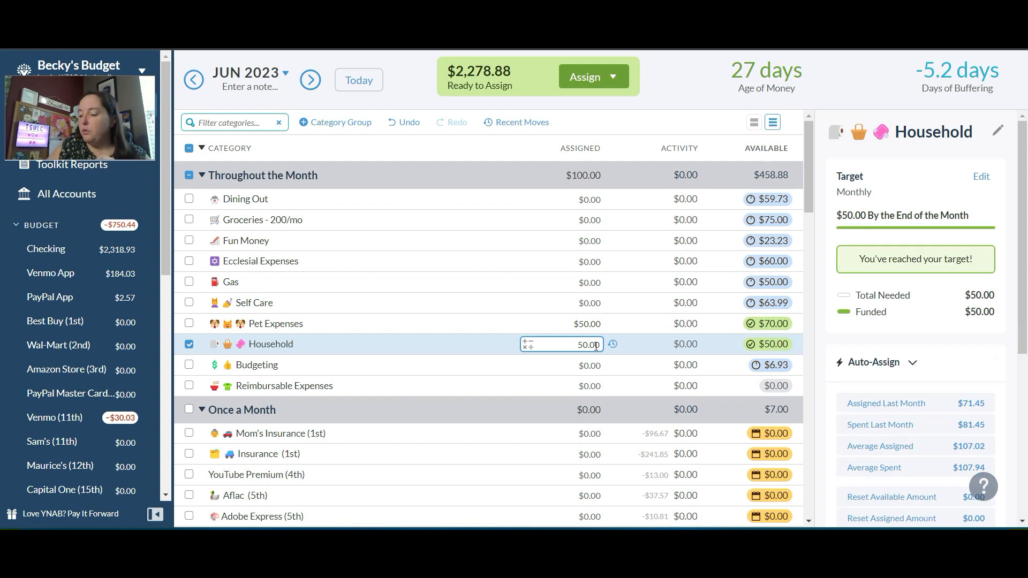
# Assign 25 to Budgeting for June
pyautogui.click(589, 366)
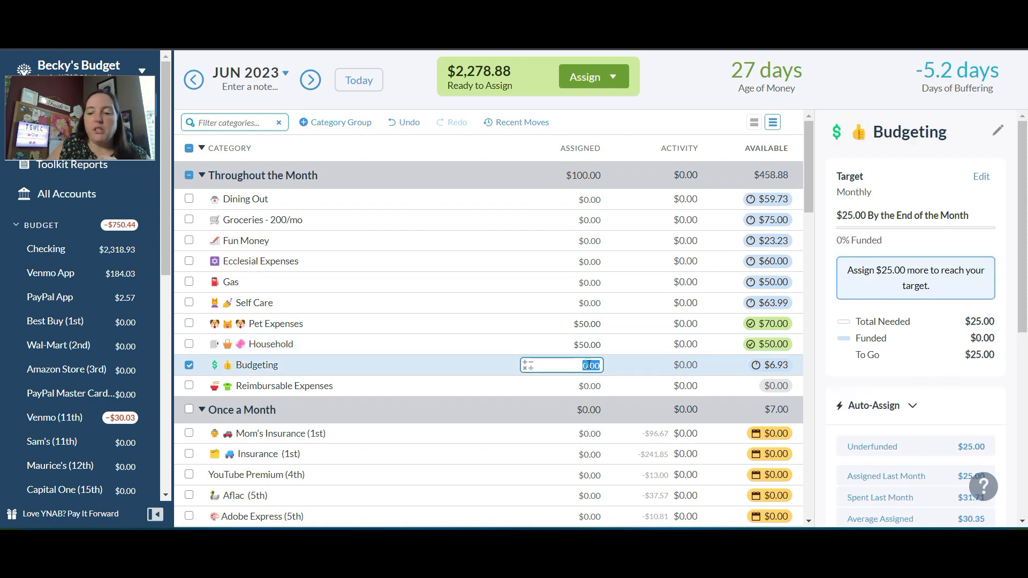
pyautogui.write('25')
pyautogui.press('Return')
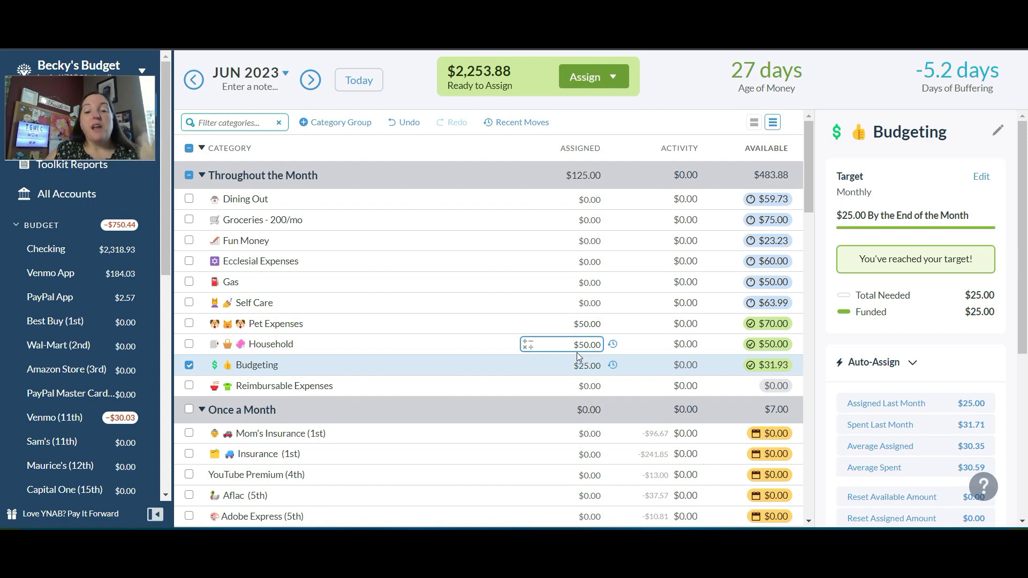
# Assign 100 to Gifts/Giving under Surprise Expenses for June
pyautogui.click(519, 355)
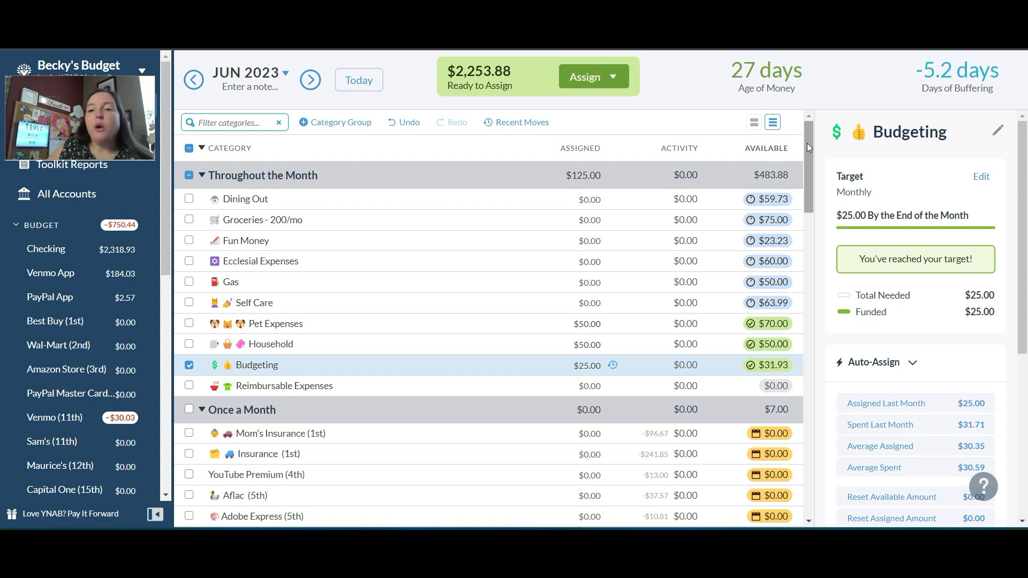
pyautogui.moveTo(807, 144); pyautogui.dragTo(815, 289)
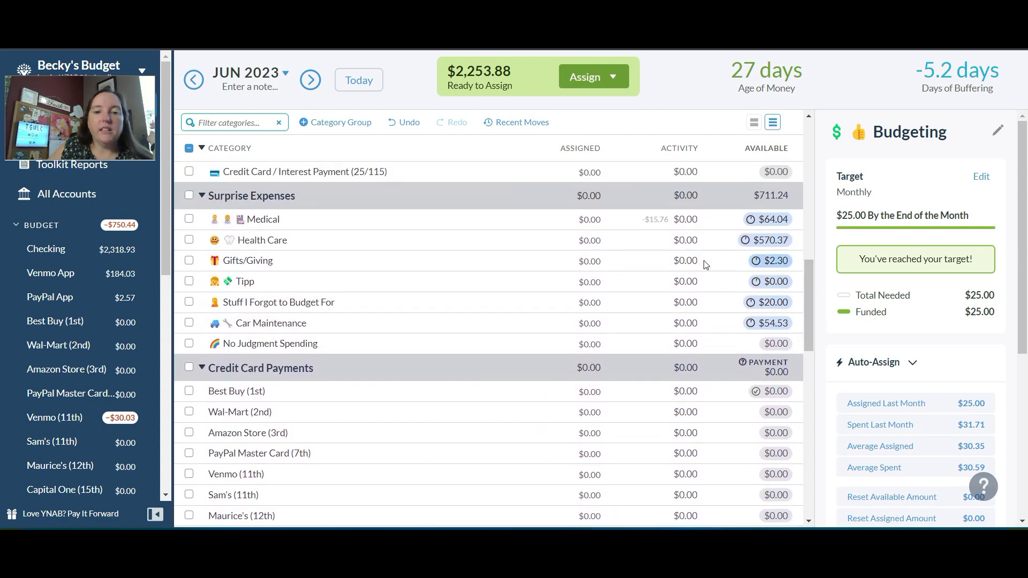
pyautogui.click(590, 261)
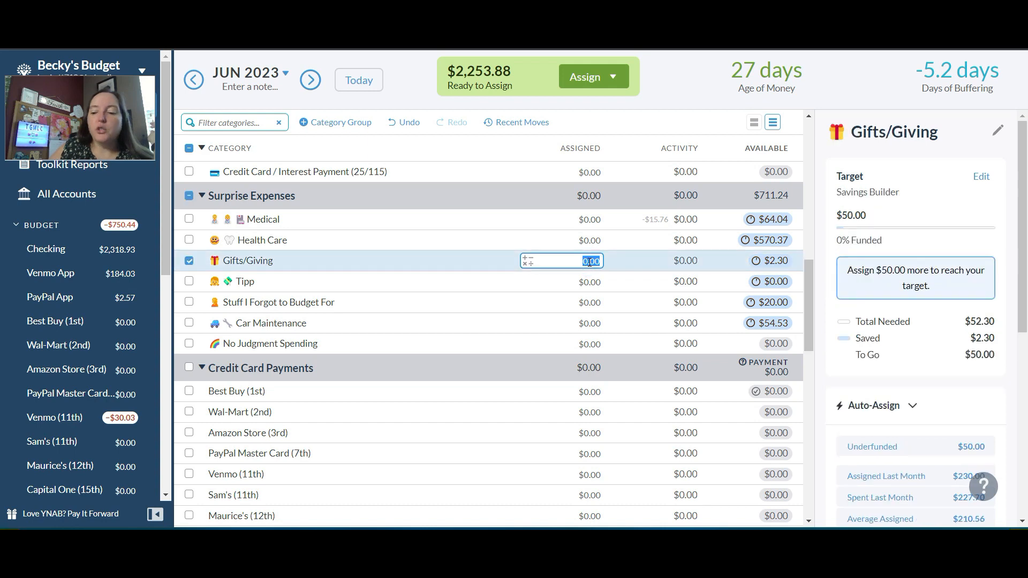
pyautogui.write('100')
pyautogui.press('Return')
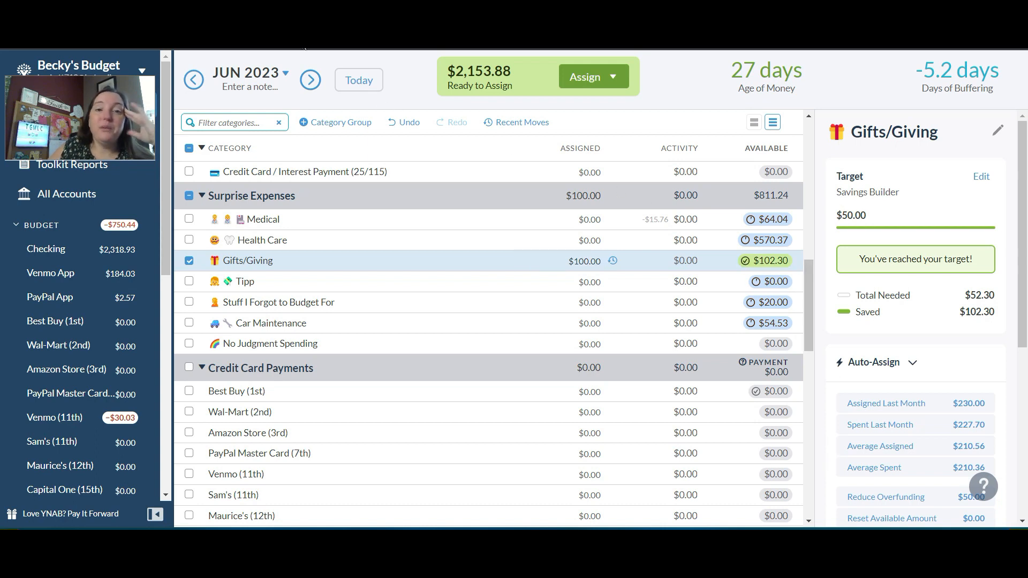
# Return to May 2023 and add 65.34 to the Reimbursable Expenses assigned amount
pyautogui.click(191, 84)
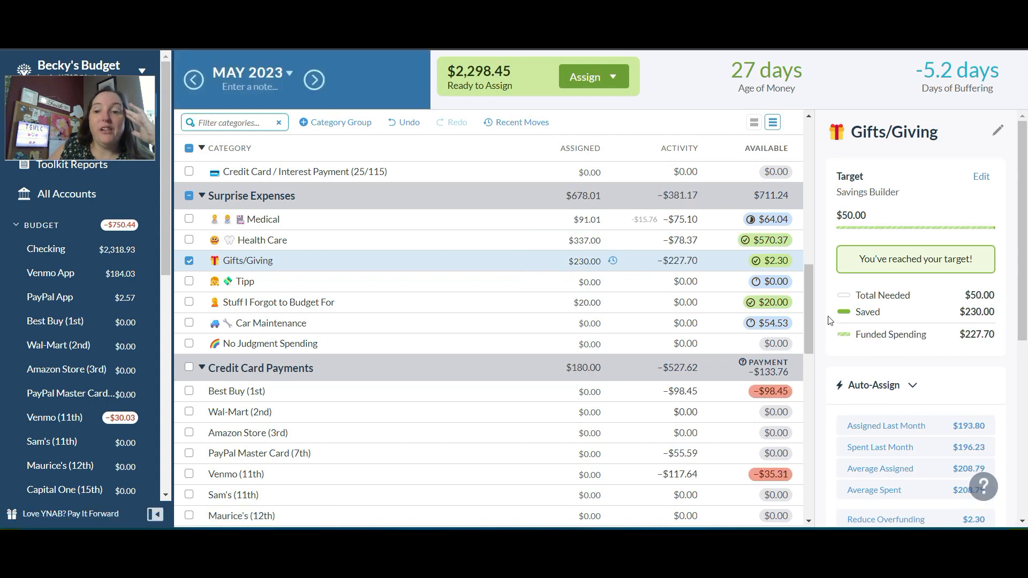
pyautogui.moveTo(810, 316); pyautogui.dragTo(813, 155)
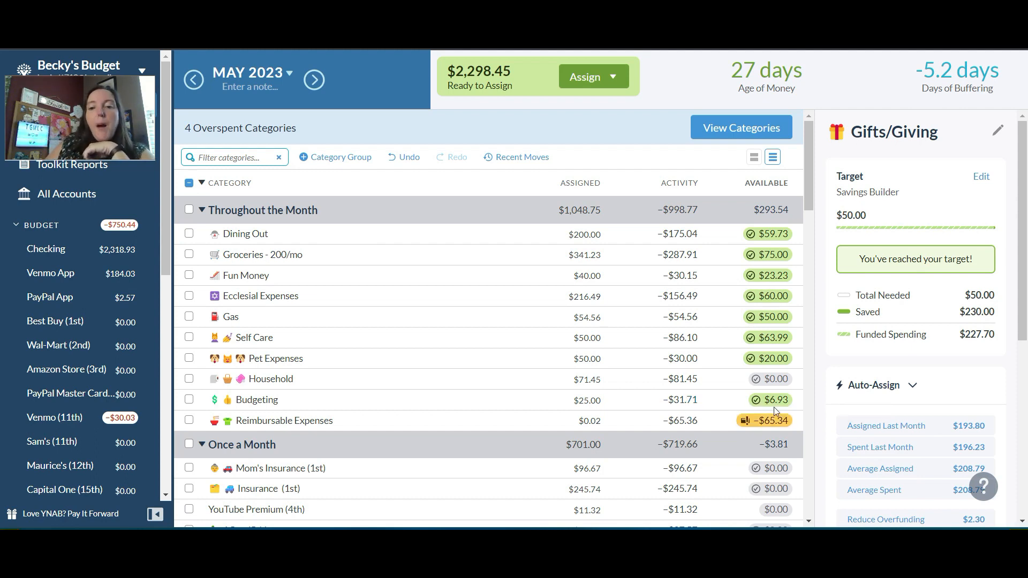
pyautogui.moveTo(811, 200); pyautogui.dragTo(811, 230)
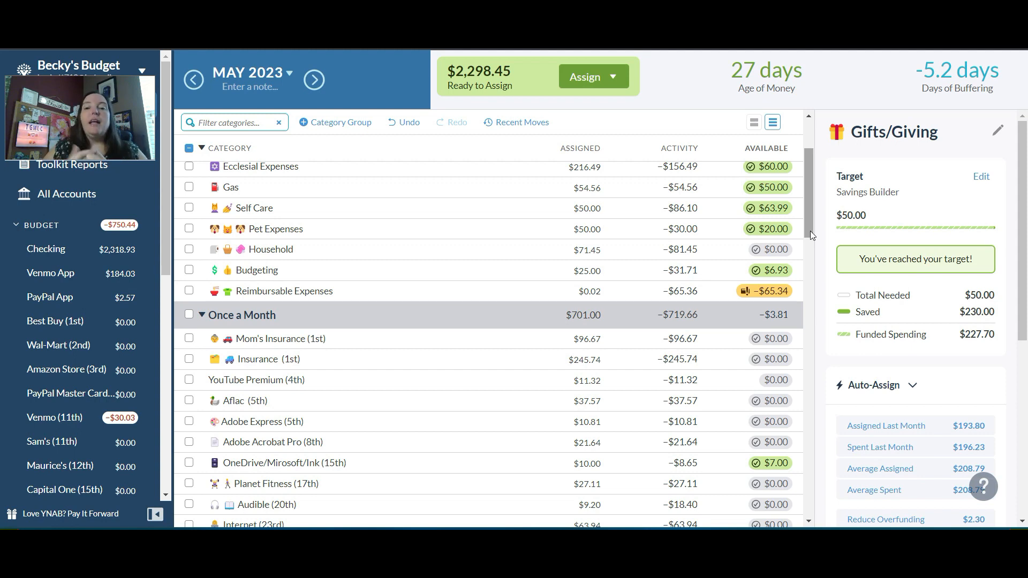
pyautogui.click(560, 294)
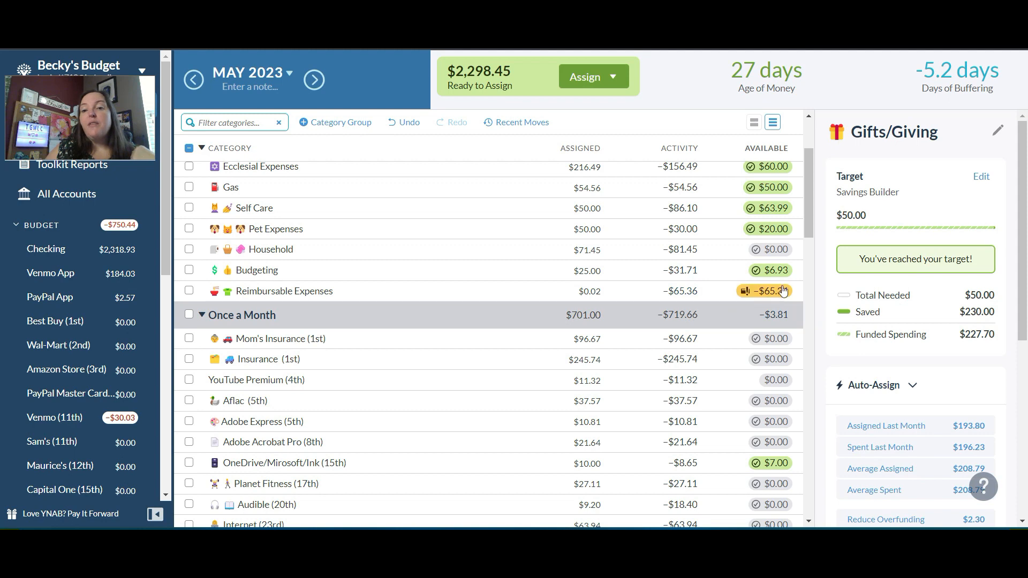
pyautogui.moveTo(768, 294)
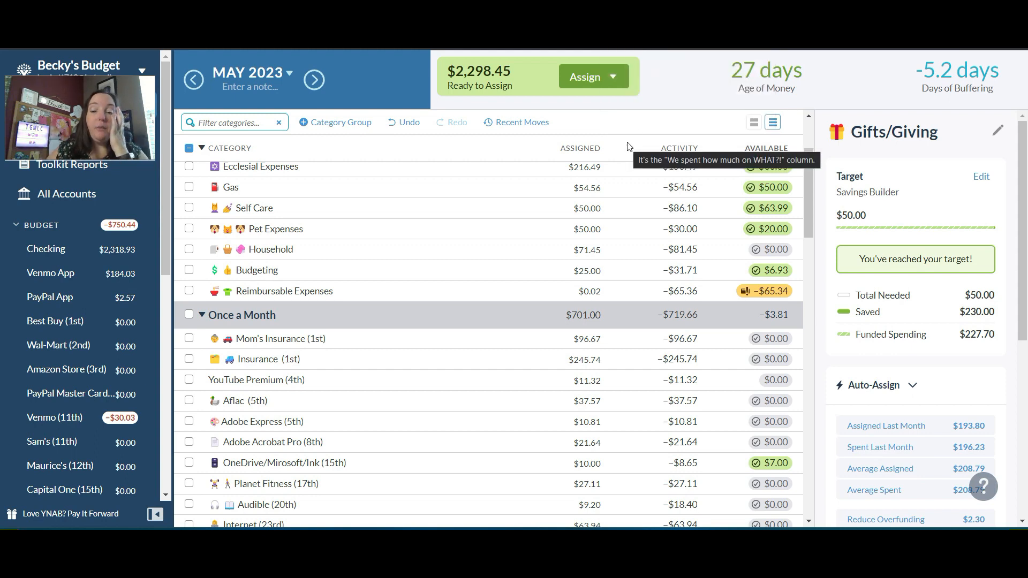
pyautogui.click(587, 291)
pyautogui.write('+')
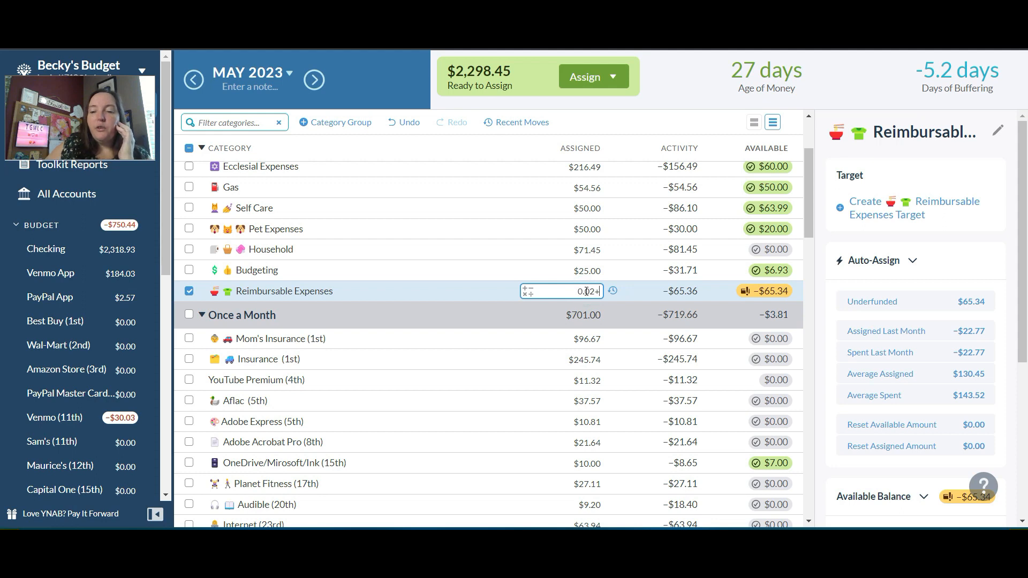
pyautogui.write('65.34')
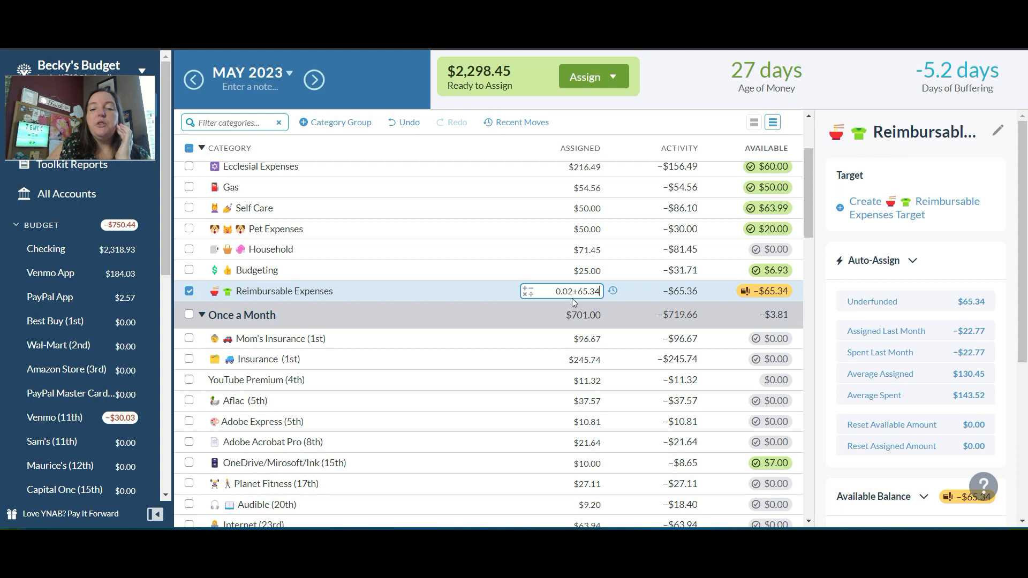
pyautogui.press('Return')
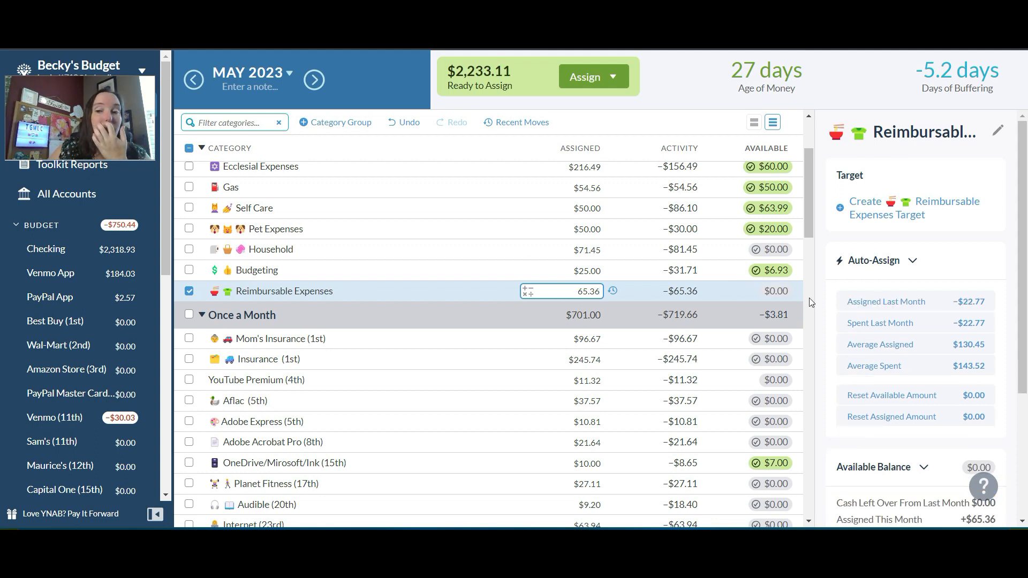
pyautogui.click(694, 95)
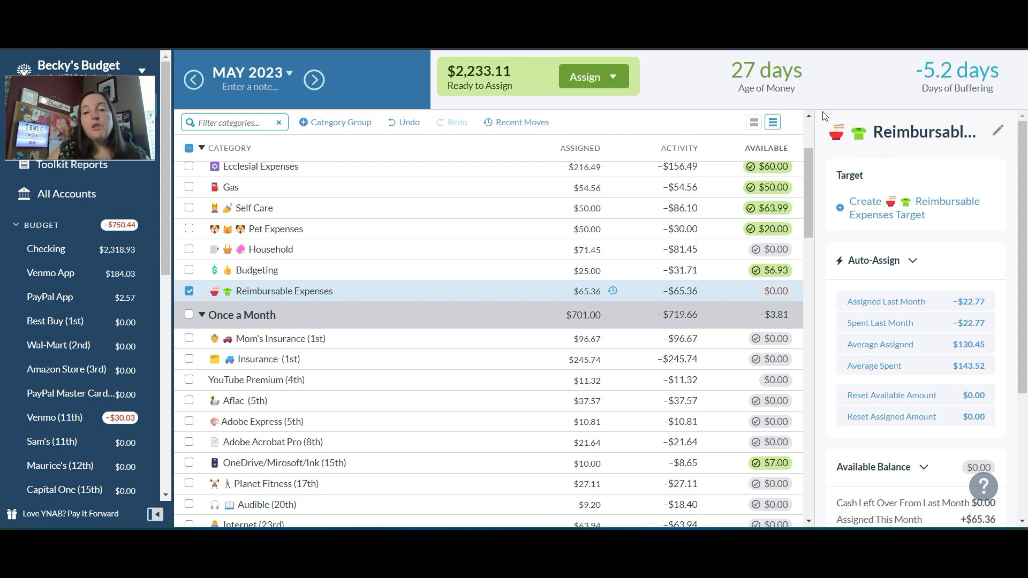
pyautogui.click(596, 294)
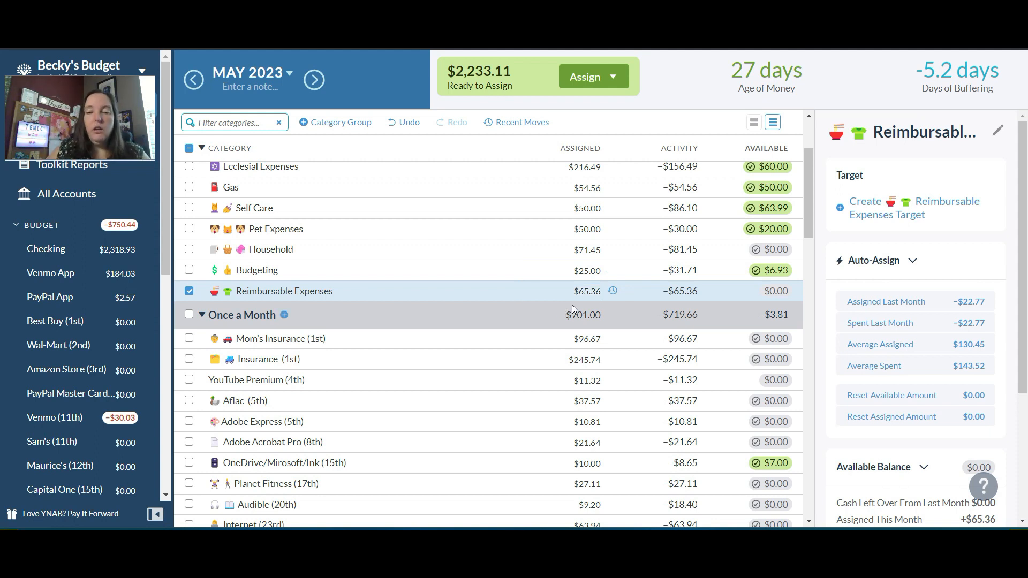
pyautogui.moveTo(807, 217); pyautogui.dragTo(805, 255)
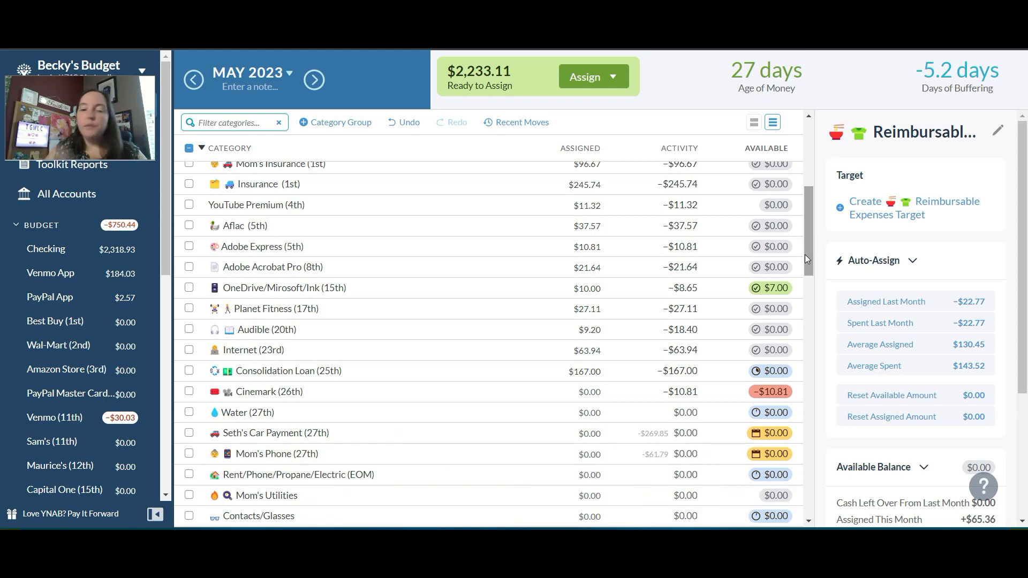
pyautogui.moveTo(806, 254); pyautogui.dragTo(808, 272)
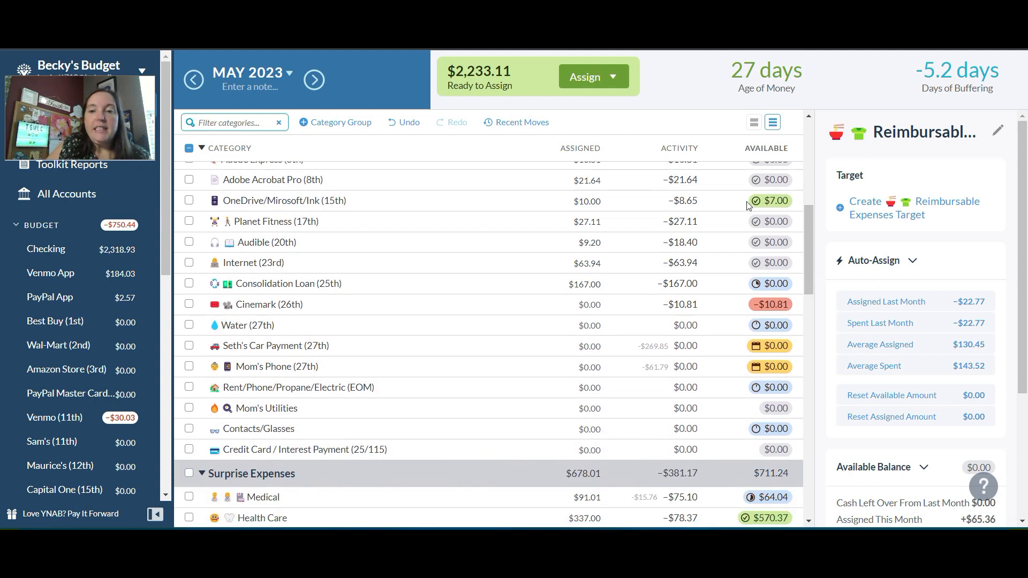
# Assign 10.81 to the Cinemark (26th) category for May 2023
pyautogui.moveTo(758, 208)
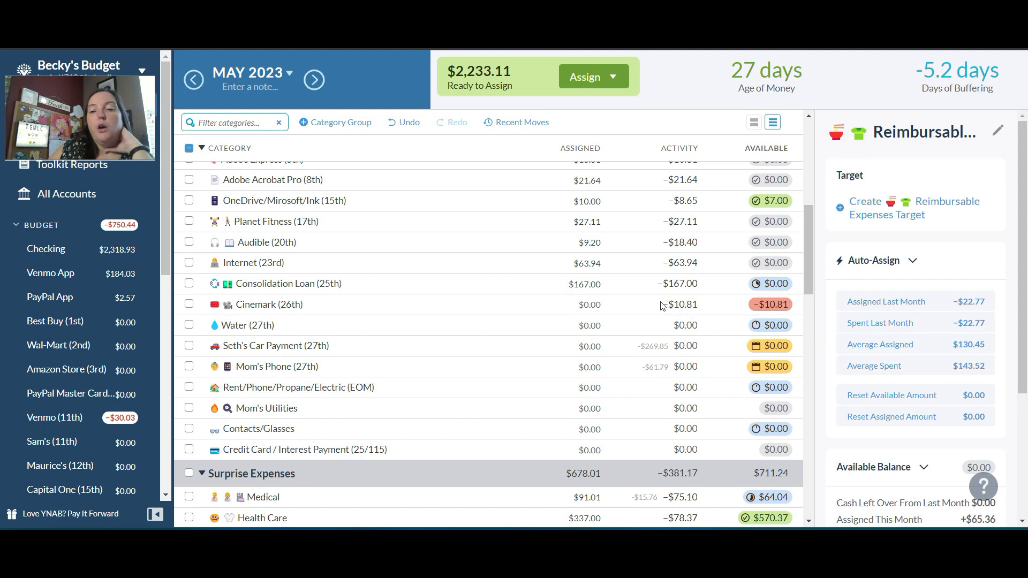
pyautogui.click(584, 309)
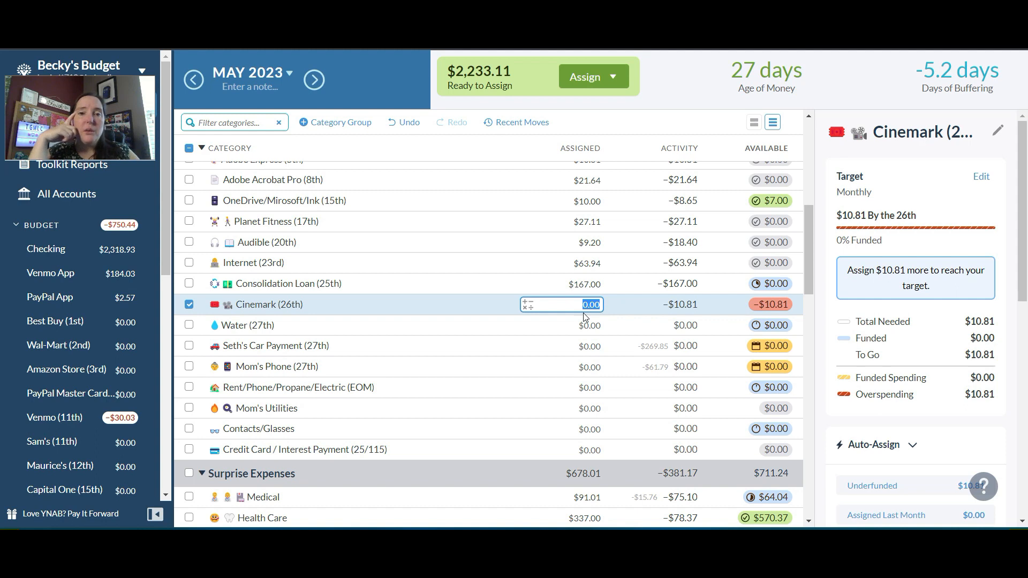
pyautogui.write('1')
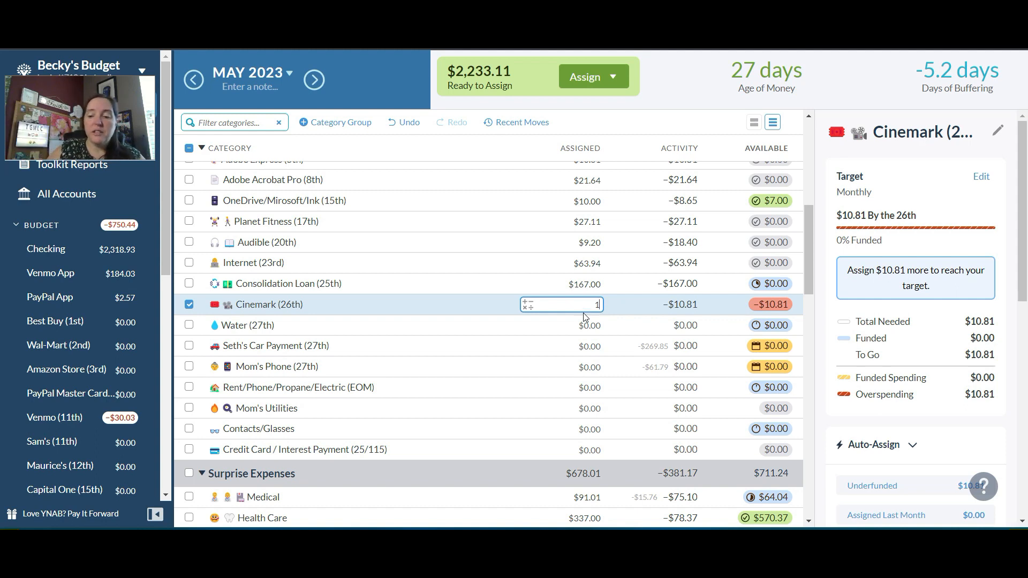
pyautogui.write('0.81')
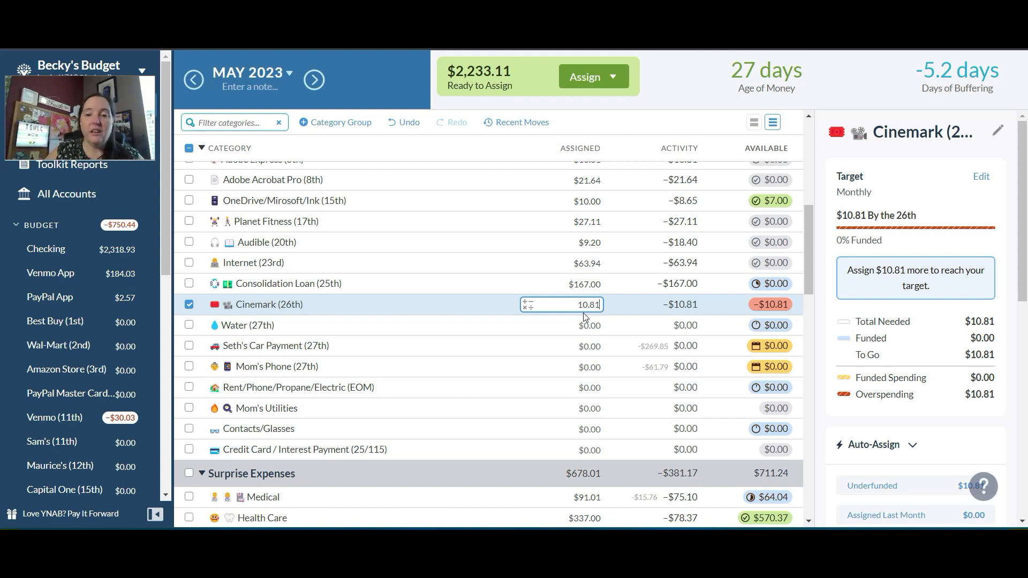
pyautogui.press('Return')
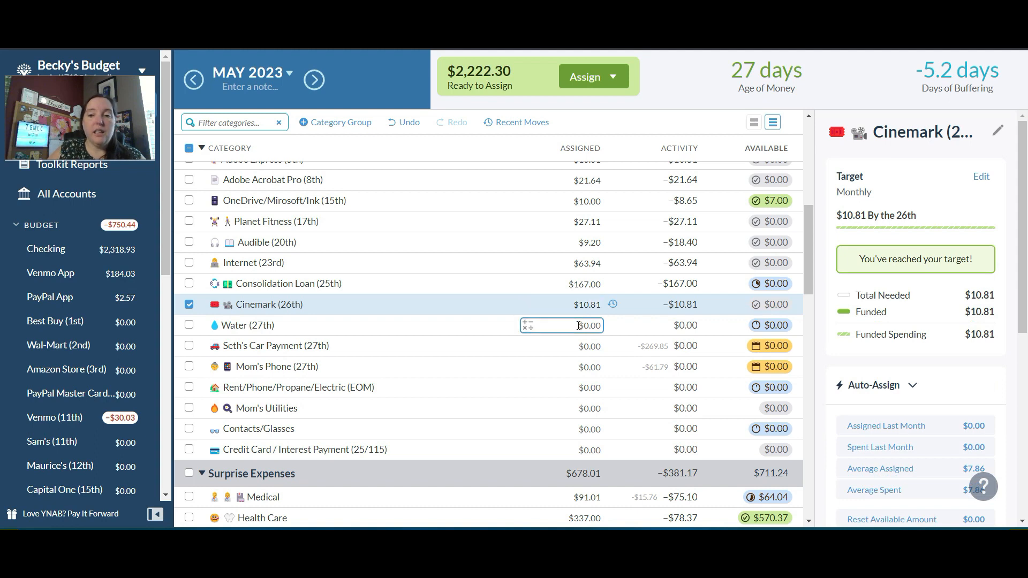
# Assign 100.85 to the Water (27th) category
pyautogui.click(578, 325)
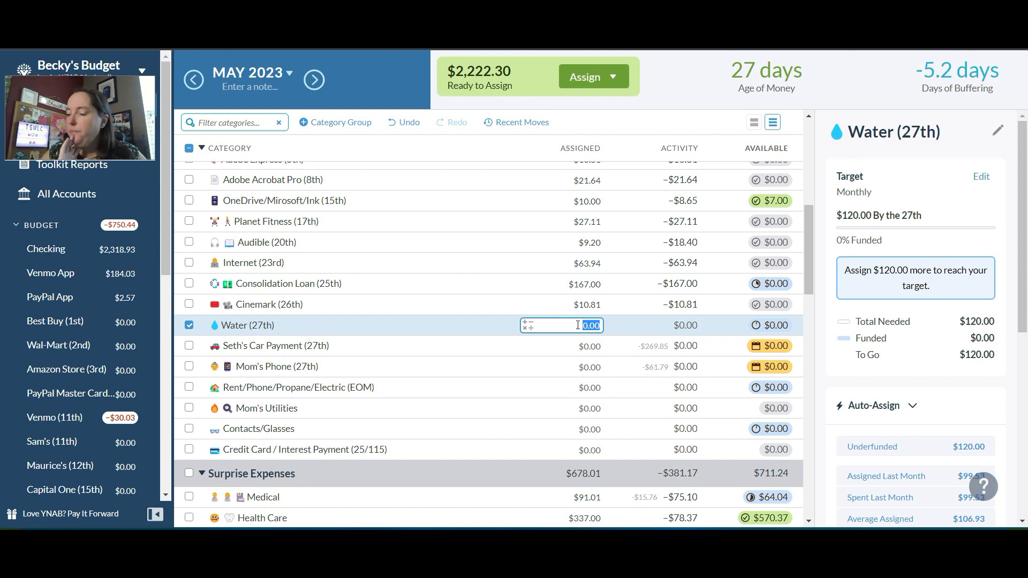
pyautogui.write('1')
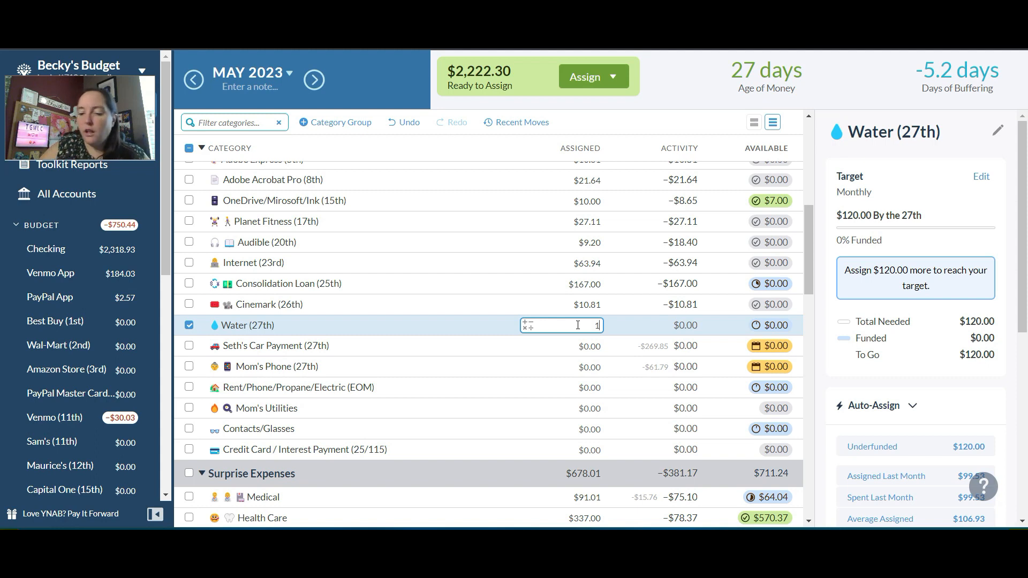
pyautogui.write('00.5')
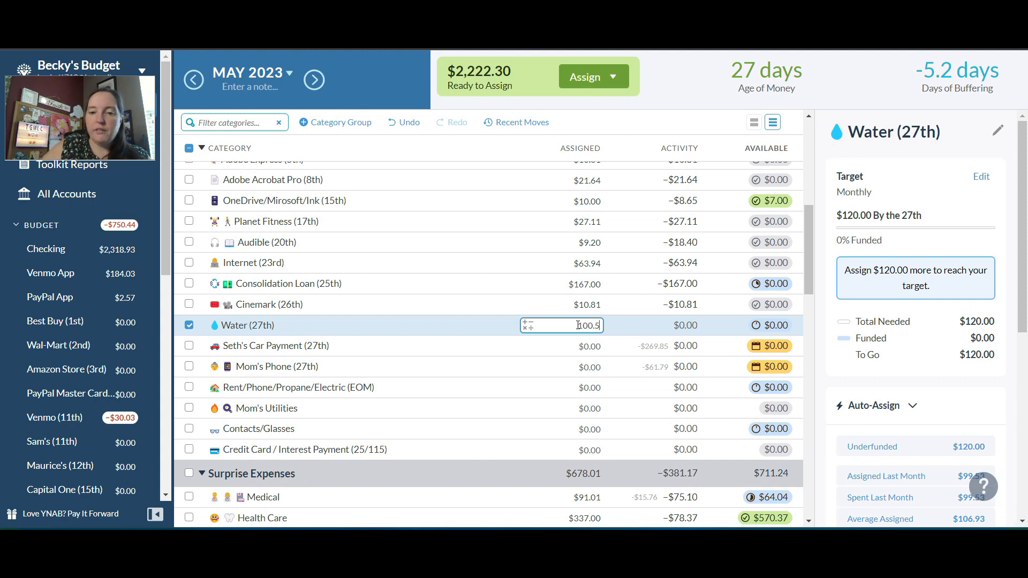
pyautogui.press('BackSpace')
pyautogui.write('85')
pyautogui.press('Return')
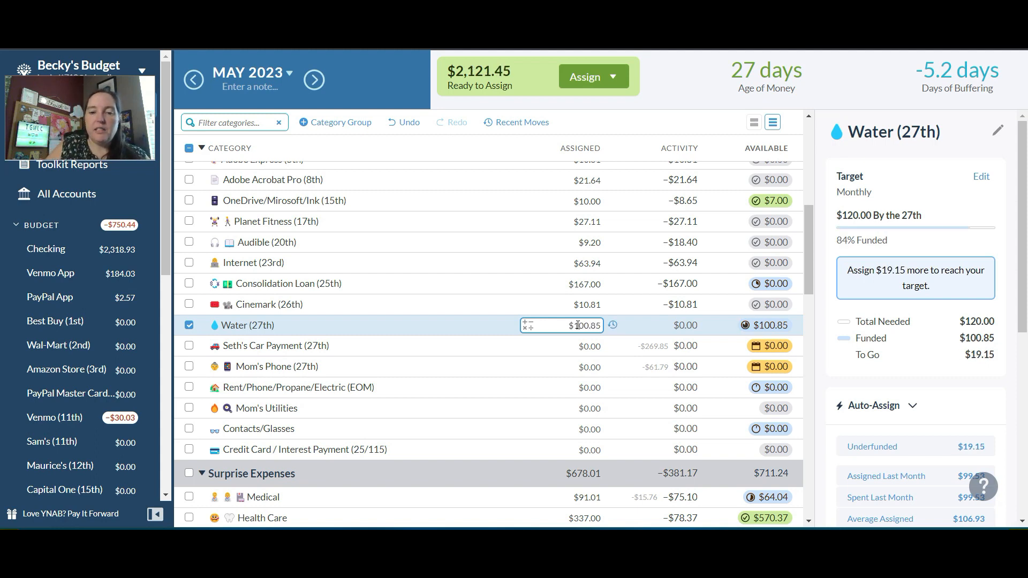
# Assign 269.85 to Seth's Car Payment (27th)
pyautogui.click(587, 347)
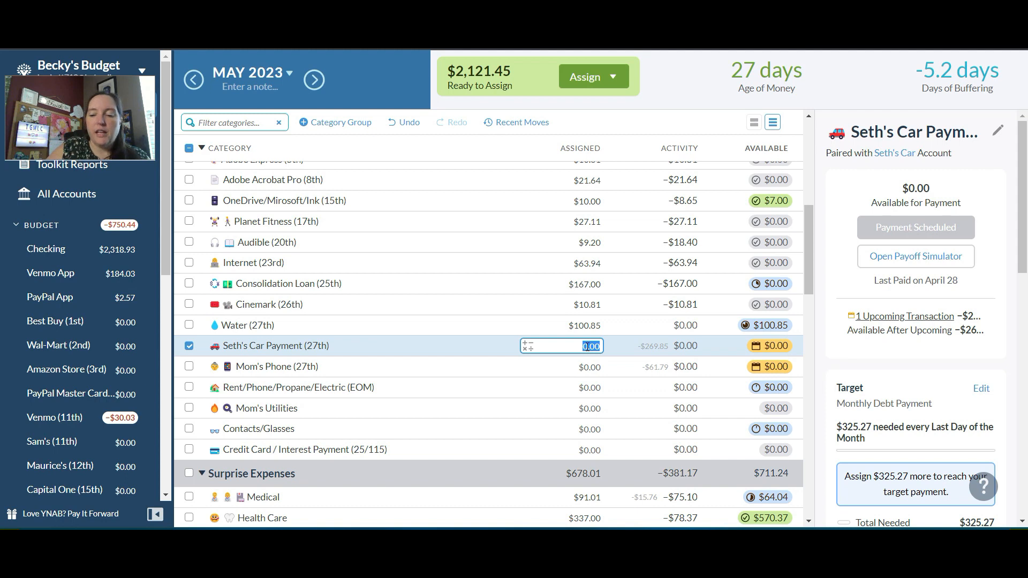
pyautogui.write('295')
pyautogui.press('BackSpace')
pyautogui.press('BackSpace')
pyautogui.press('BackSpace')
pyautogui.write('269.85')
pyautogui.press('Return')
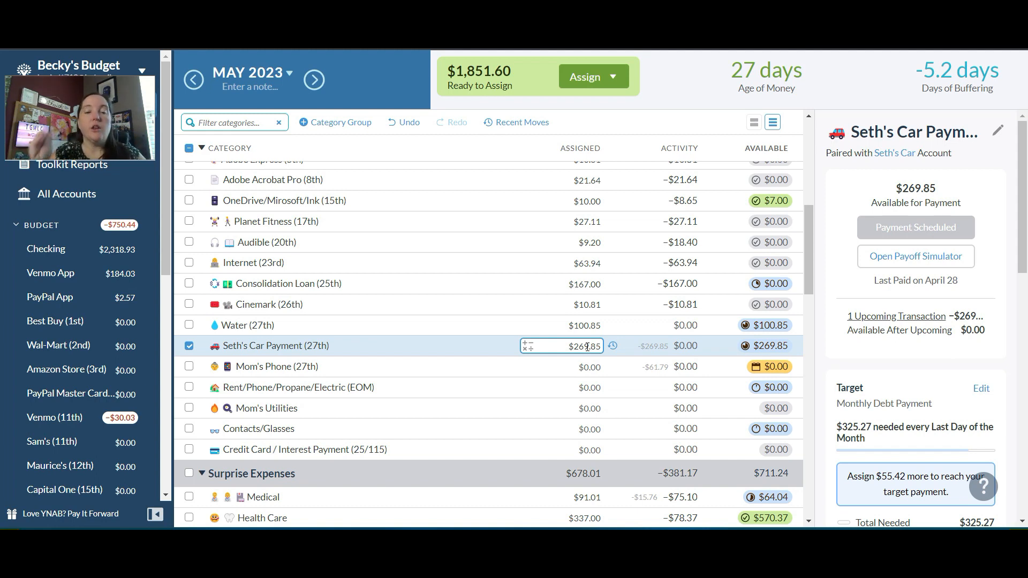
# Fund Mom's Phone (27th) with the amount needed to reach its target
pyautogui.click(508, 346)
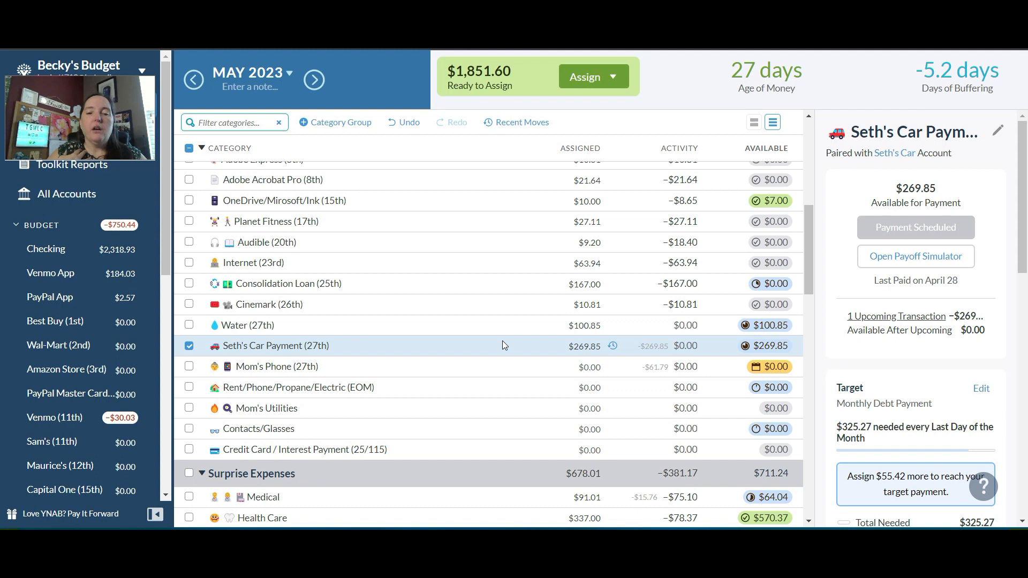
pyautogui.click(580, 347)
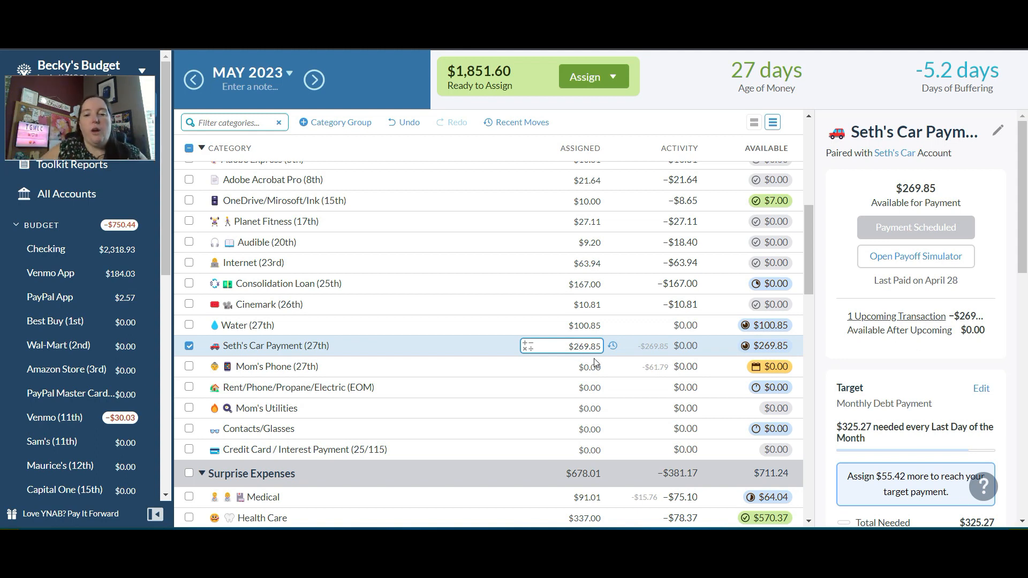
pyautogui.click(593, 368)
pyautogui.click(593, 368)
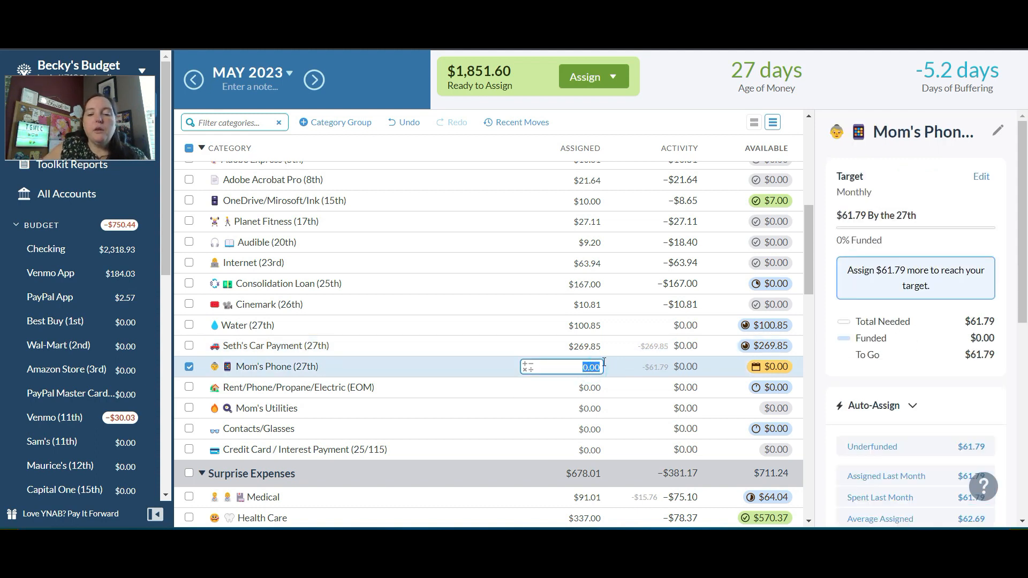
pyautogui.click(867, 445)
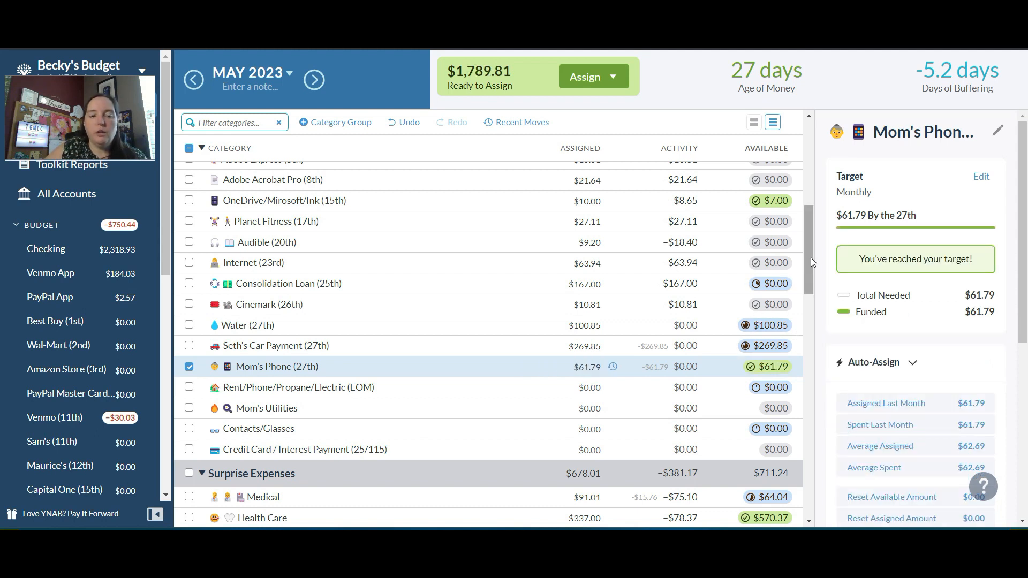
# Assign 576.90 to the Rent/Phone/Propane/Electric (EOM) category
pyautogui.moveTo(808, 256); pyautogui.dragTo(809, 283)
pyautogui.click(582, 260)
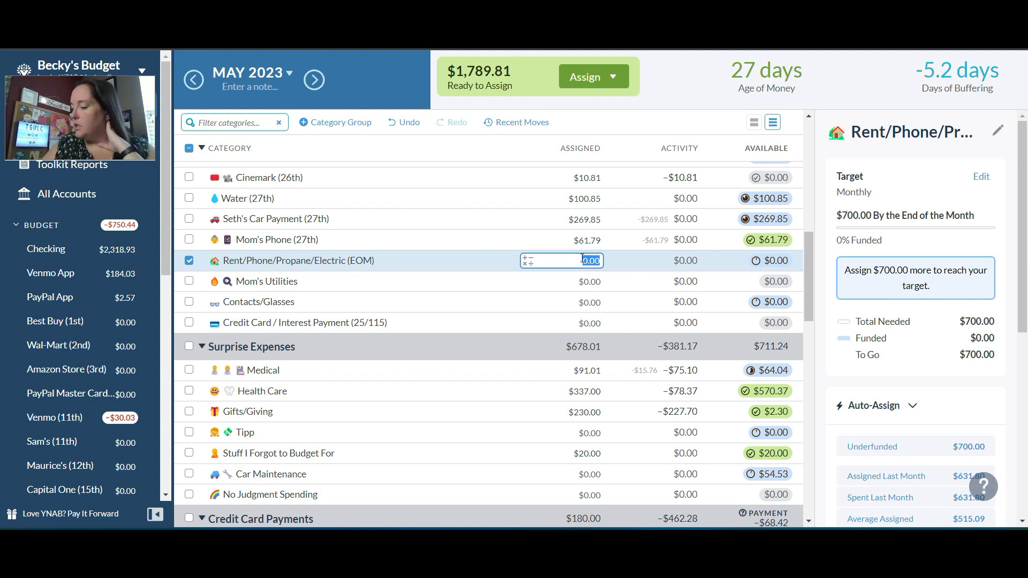
pyautogui.write('576.90')
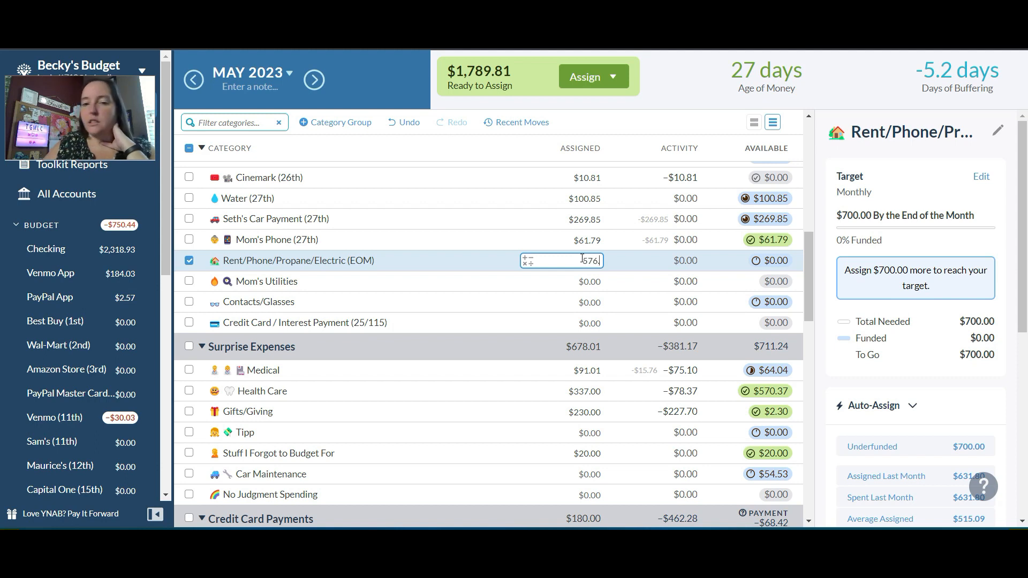
pyautogui.press('Return')
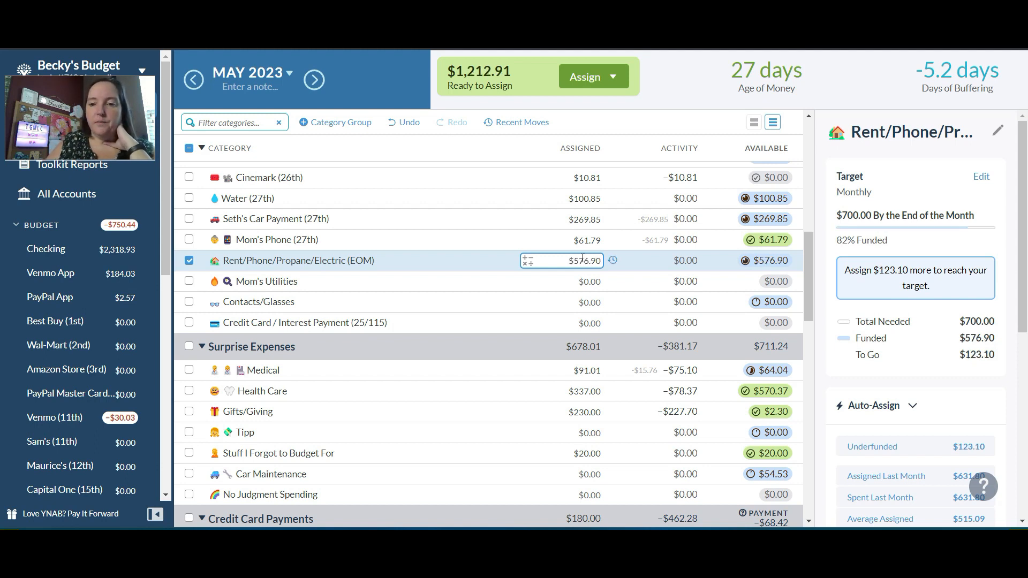
# Assign 50 to the Contacts/Glasses category and deselect it
pyautogui.click(593, 281)
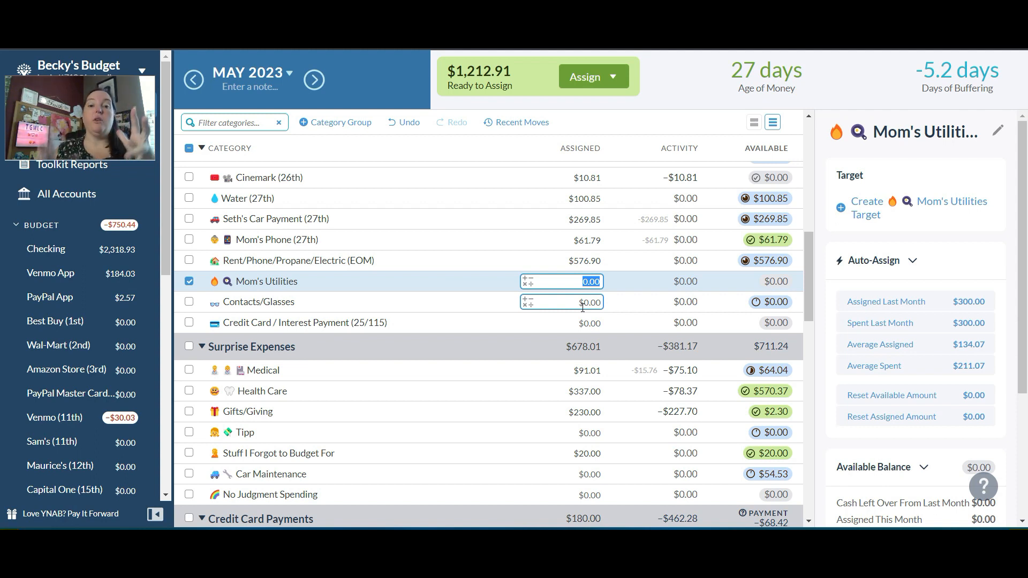
pyautogui.click(582, 305)
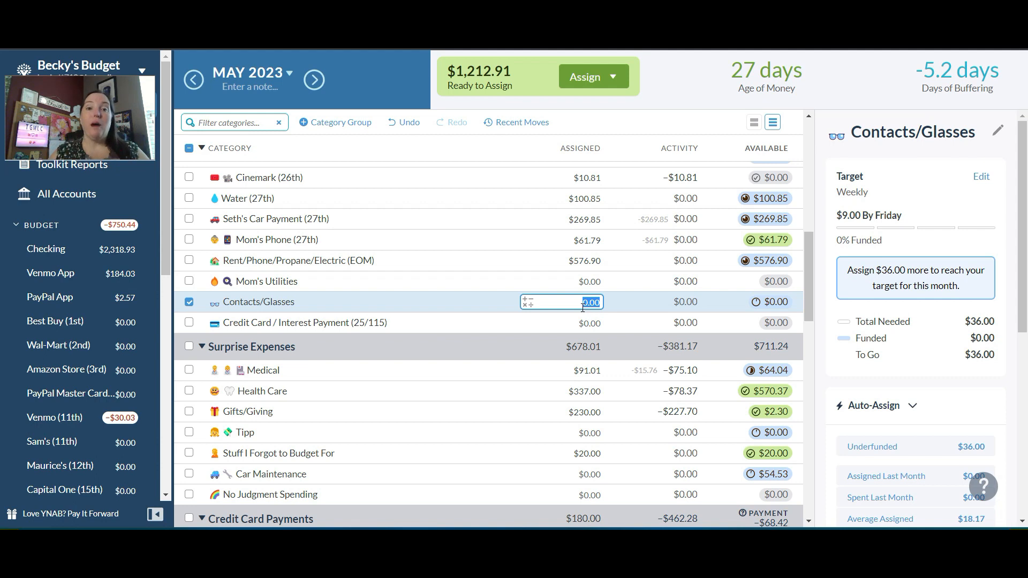
pyautogui.write('50')
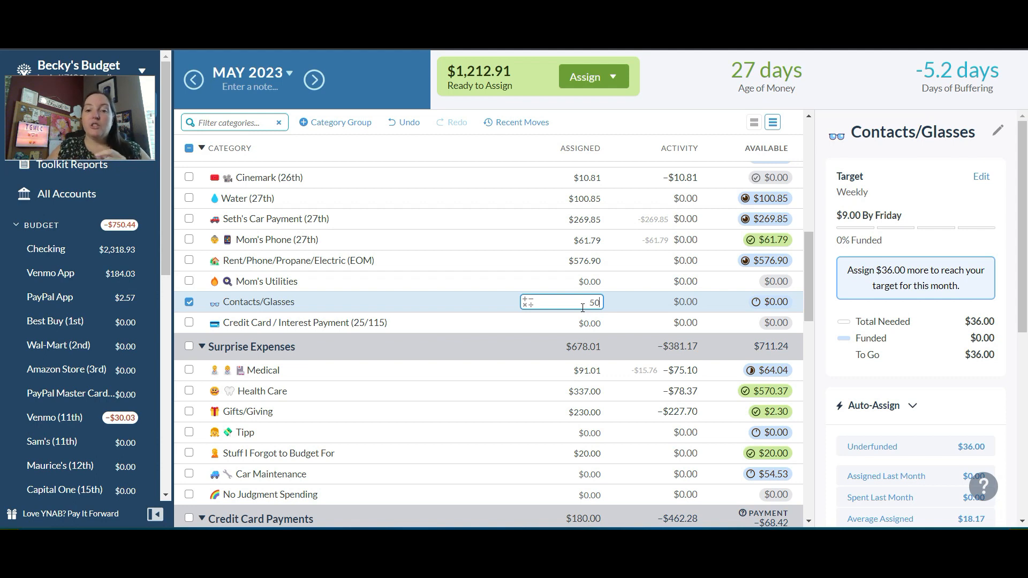
pyautogui.press('Return')
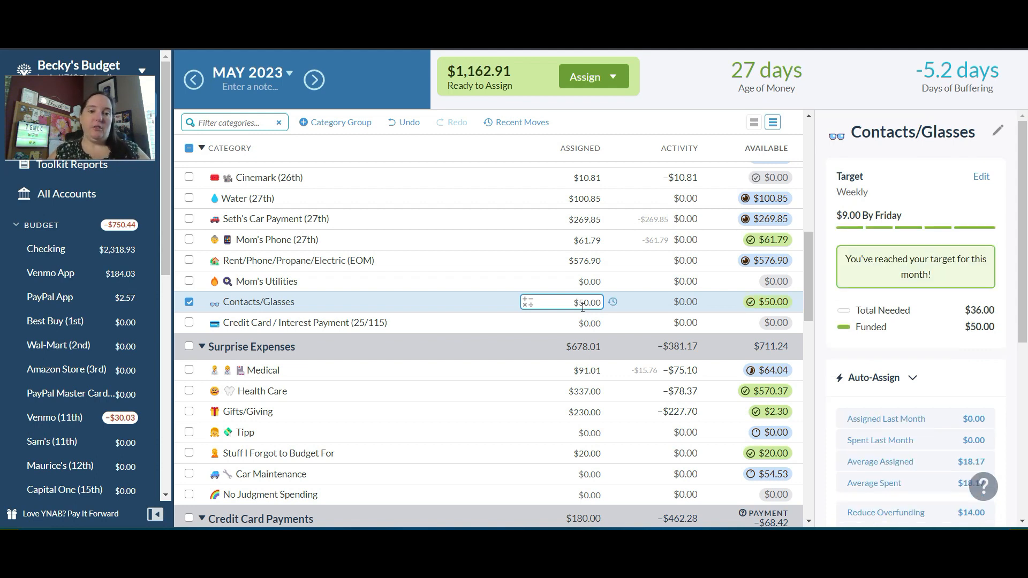
pyautogui.click(189, 302)
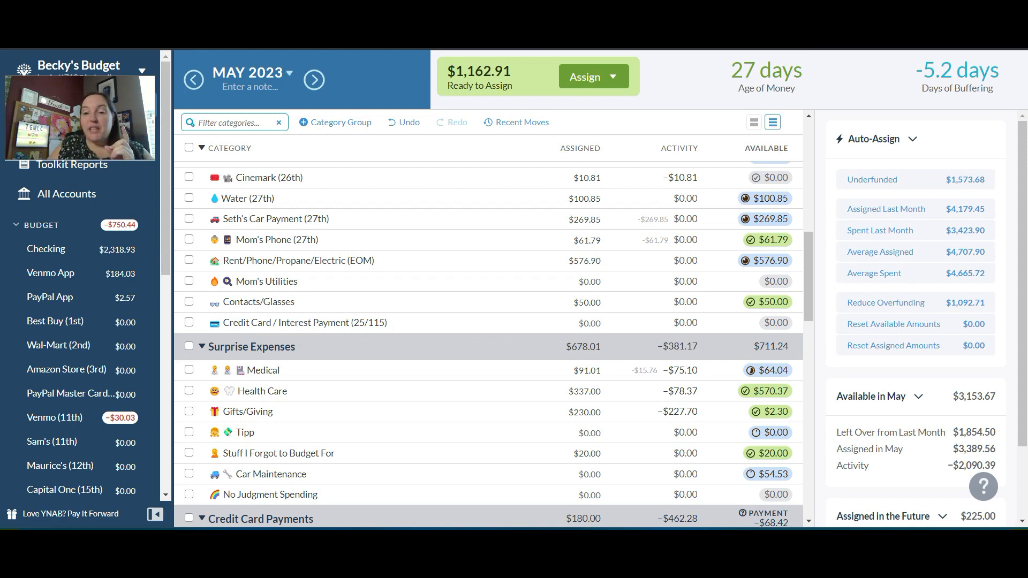
# Assign 98.45 to the Best Buy (1st) credit card payment category
pyautogui.moveTo(811, 252); pyautogui.dragTo(807, 287)
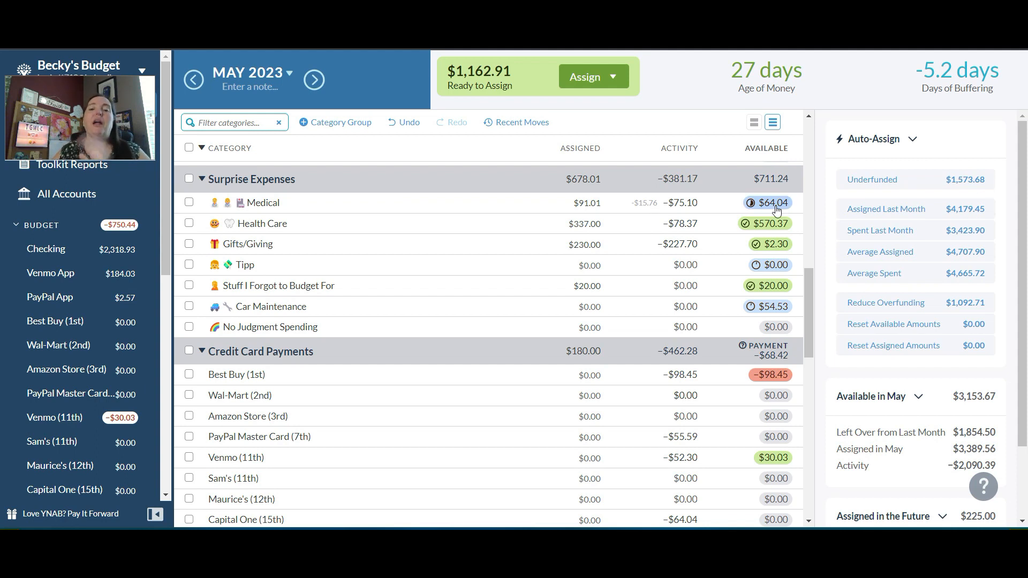
pyautogui.moveTo(776, 209)
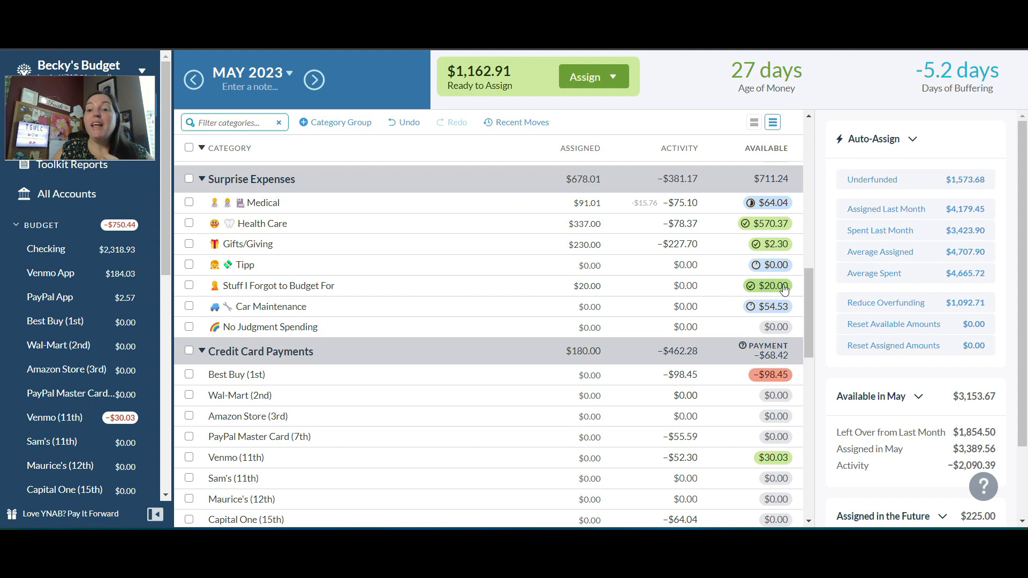
pyautogui.moveTo(765, 292)
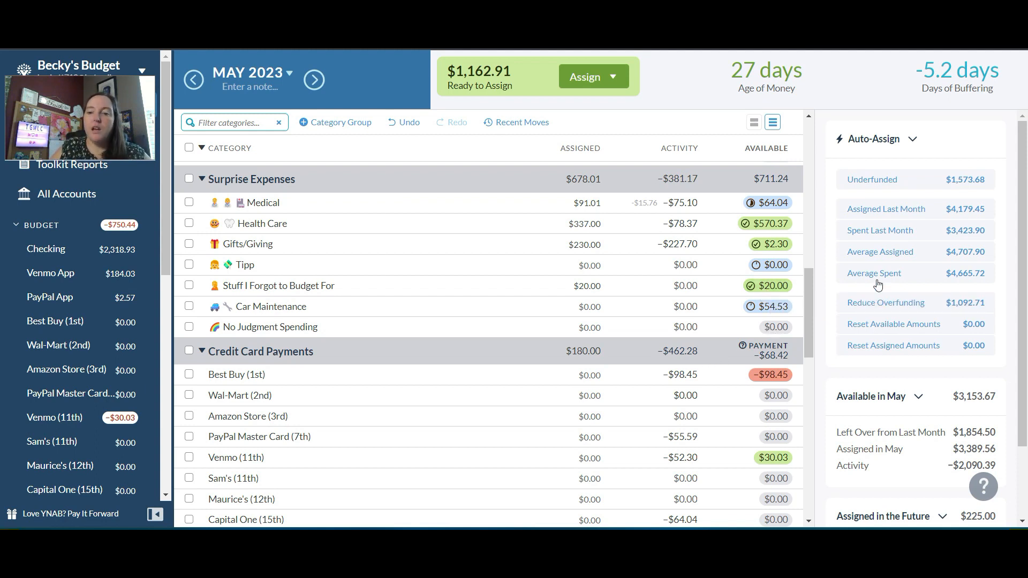
pyautogui.moveTo(808, 278); pyautogui.dragTo(811, 298)
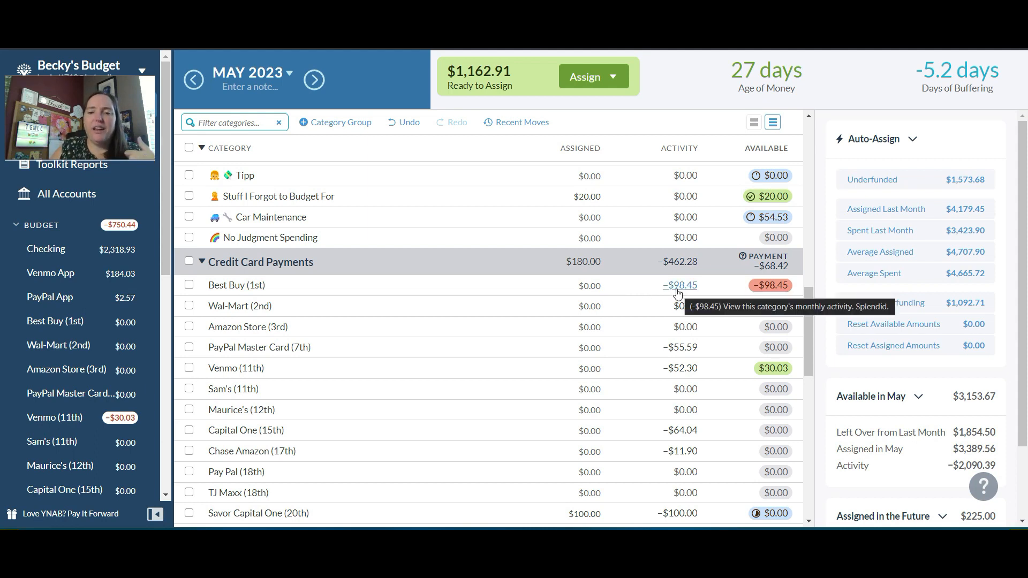
pyautogui.click(589, 286)
pyautogui.write('98.')
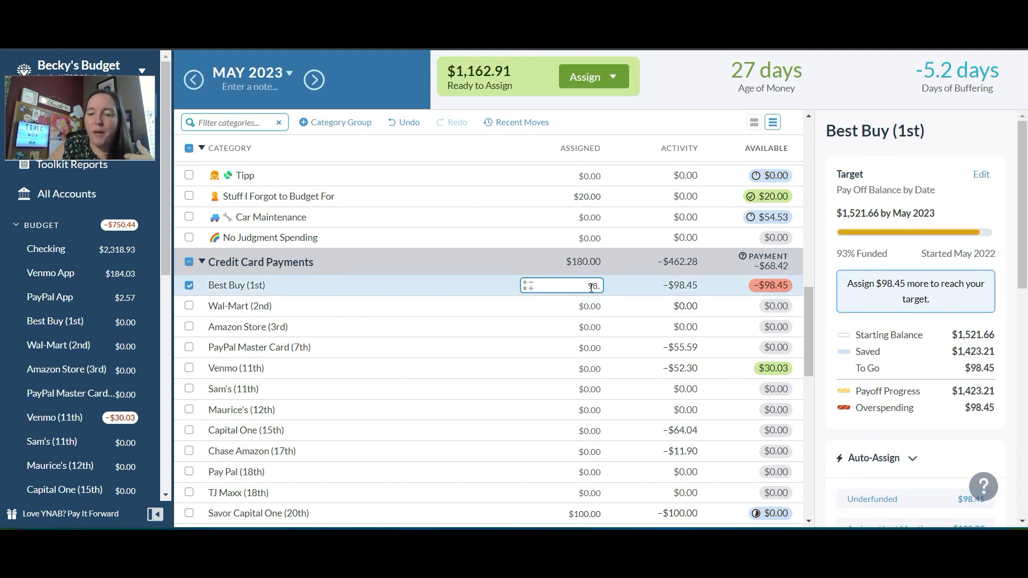
pyautogui.write('45')
pyautogui.press('Return')
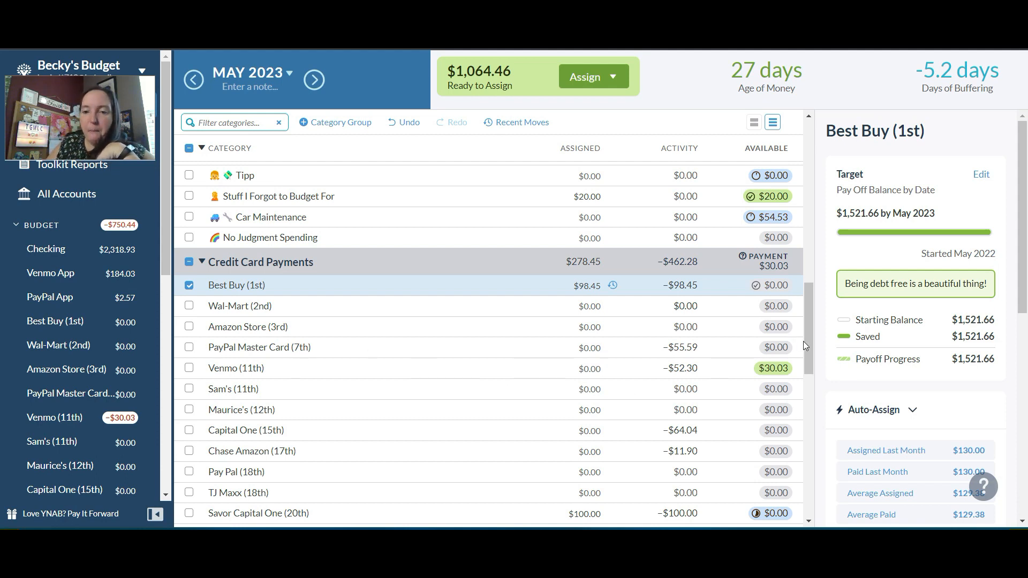
# Add 53 to the 52 Week Challenge assigned amount under No Touchy!
pyautogui.moveTo(806, 334); pyautogui.dragTo(794, 490)
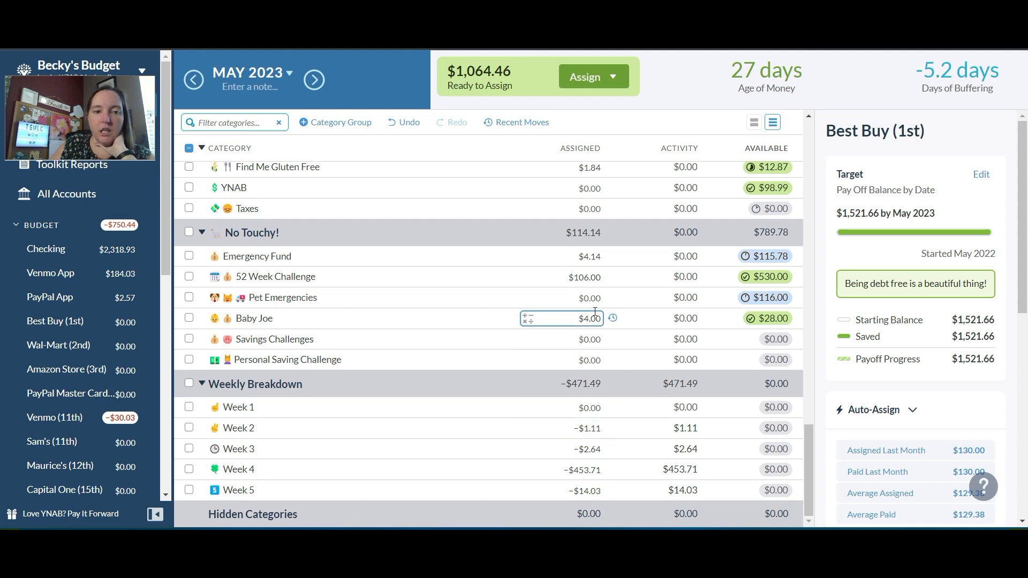
pyautogui.click(586, 278)
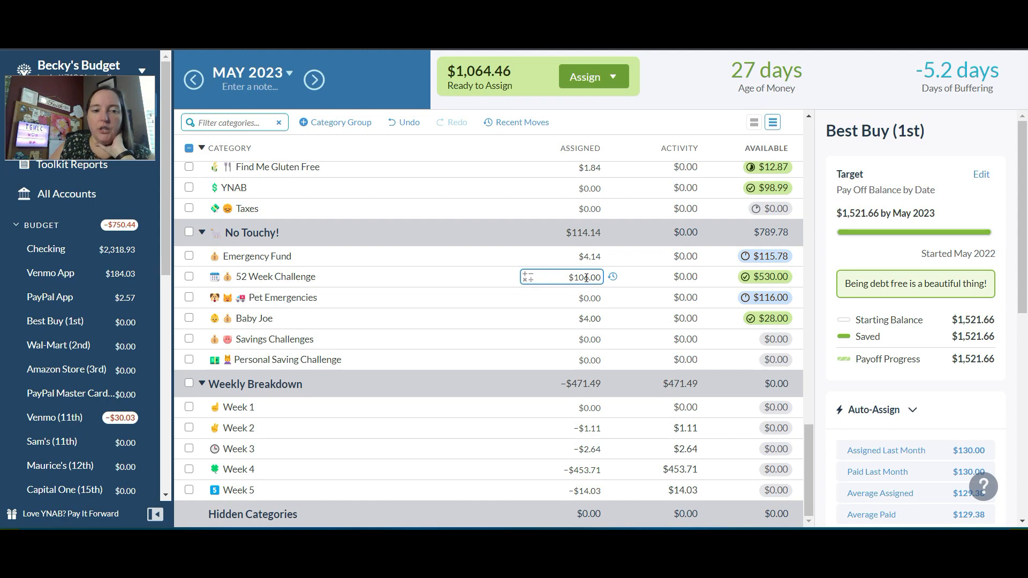
pyautogui.click(587, 277)
pyautogui.write('+53')
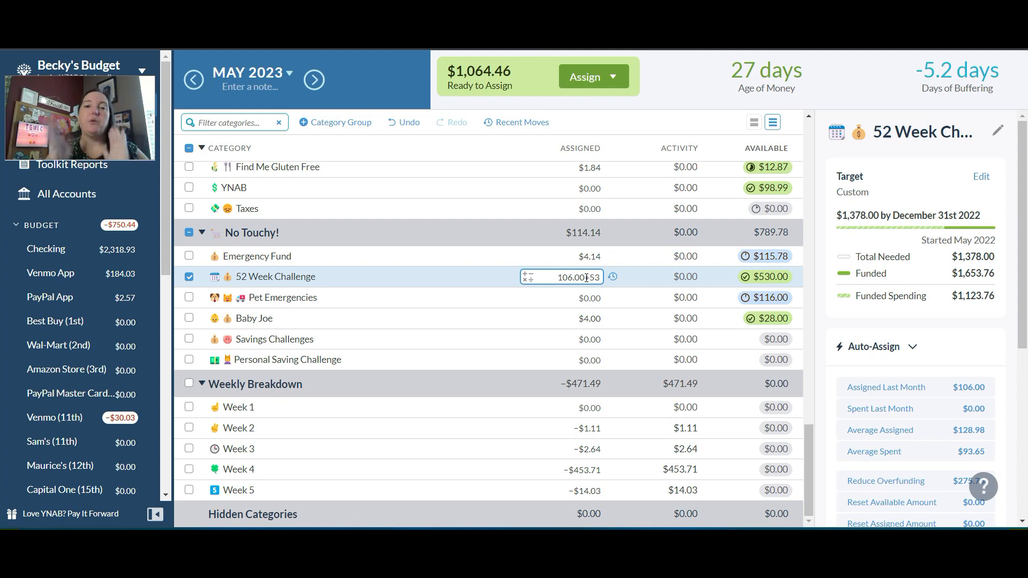
pyautogui.press('Return')
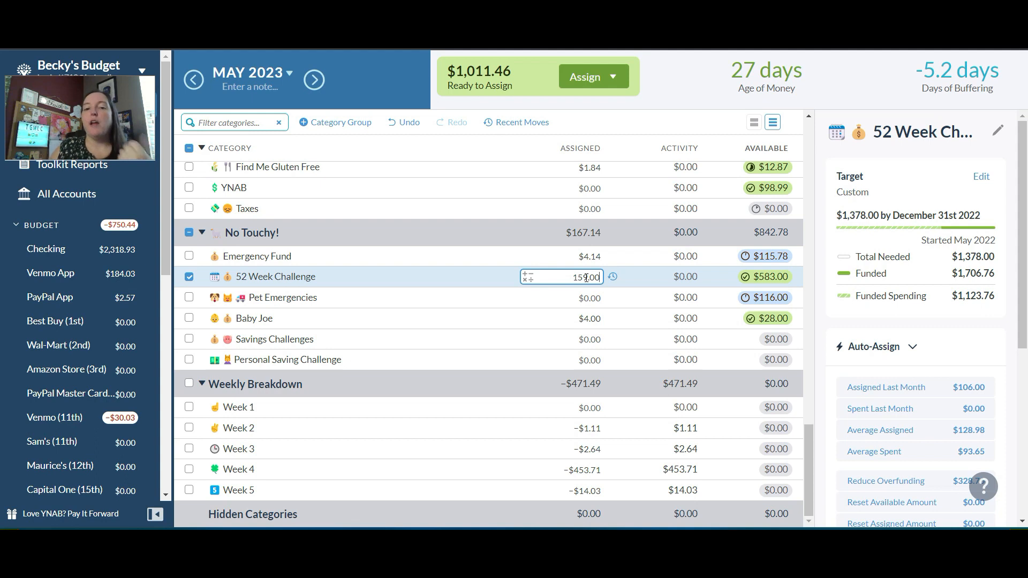
# Add 2 to the Baby Joe category's assigned amount under No Touchy!
pyautogui.click(590, 321)
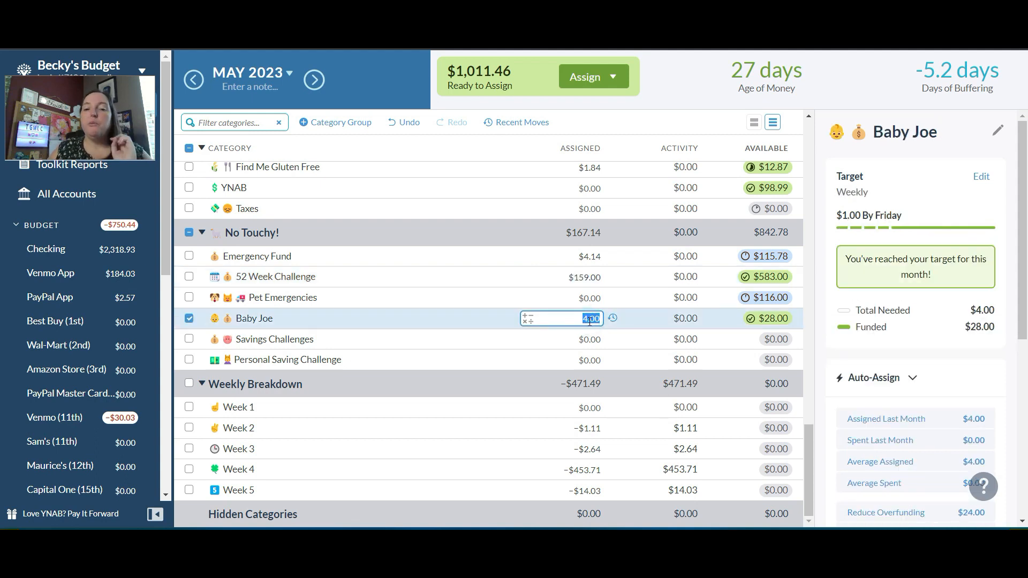
pyautogui.write('+')
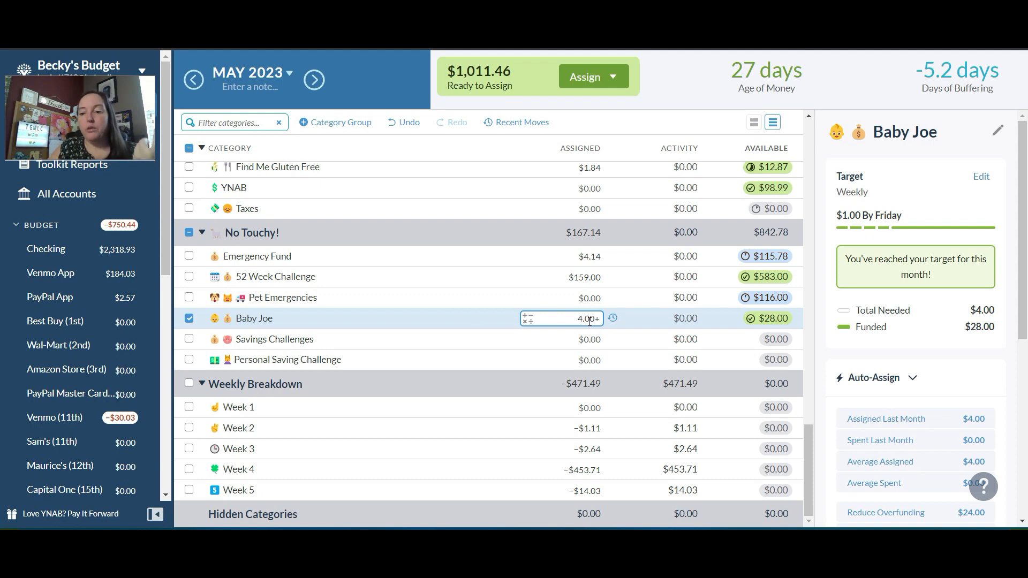
pyautogui.write('2')
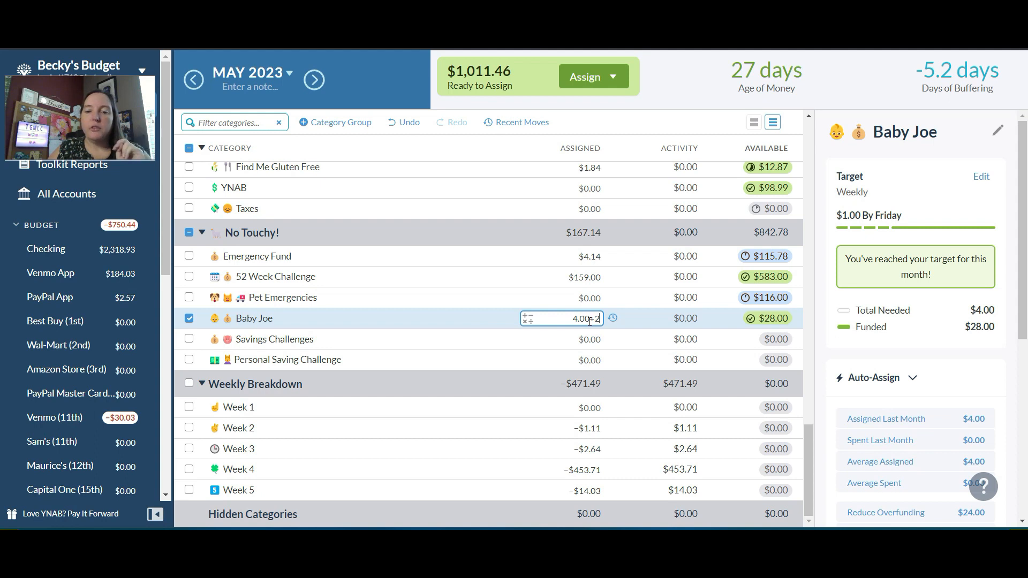
pyautogui.press('Return')
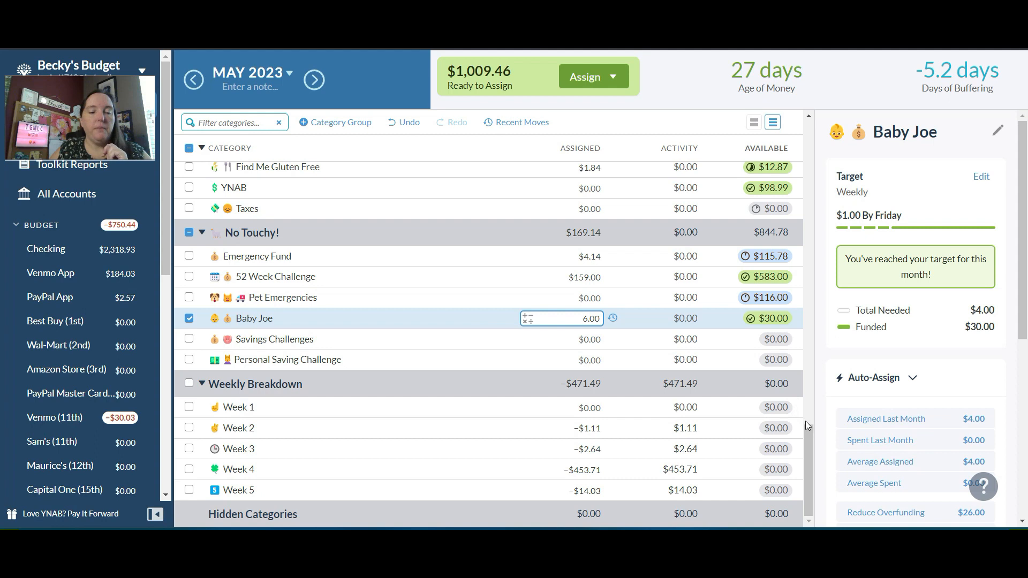
# Switch to June 2023 and assign 1.84 to the Find Me Gluten Free category
pyautogui.moveTo(808, 438); pyautogui.dragTo(811, 424)
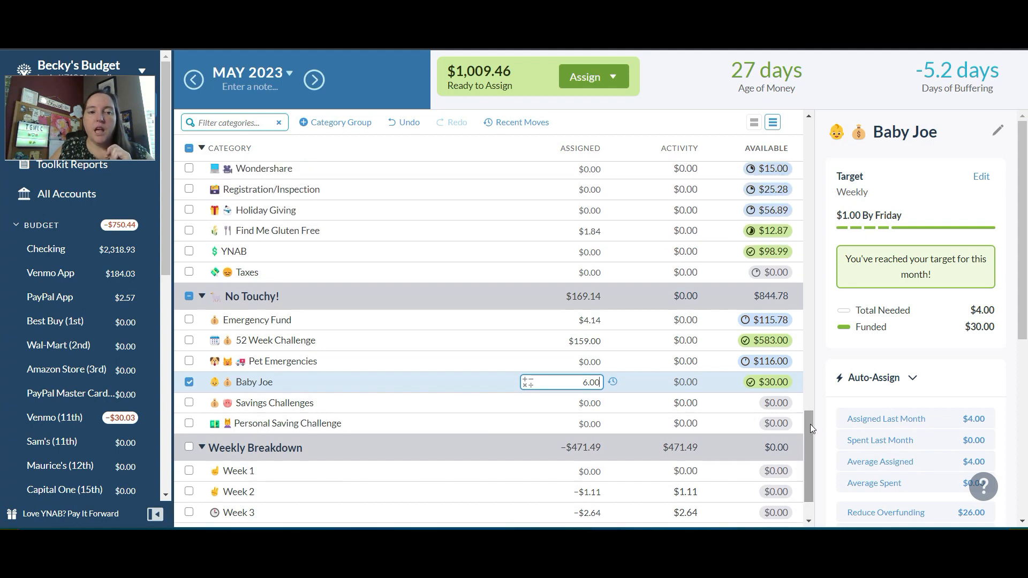
pyautogui.click(314, 80)
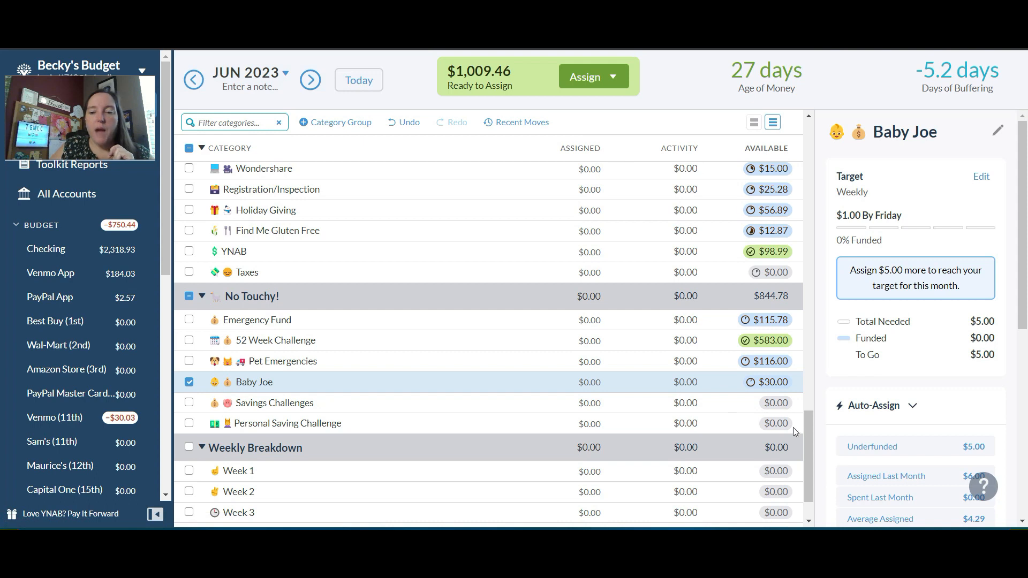
pyautogui.scroll(3, 812, 434)
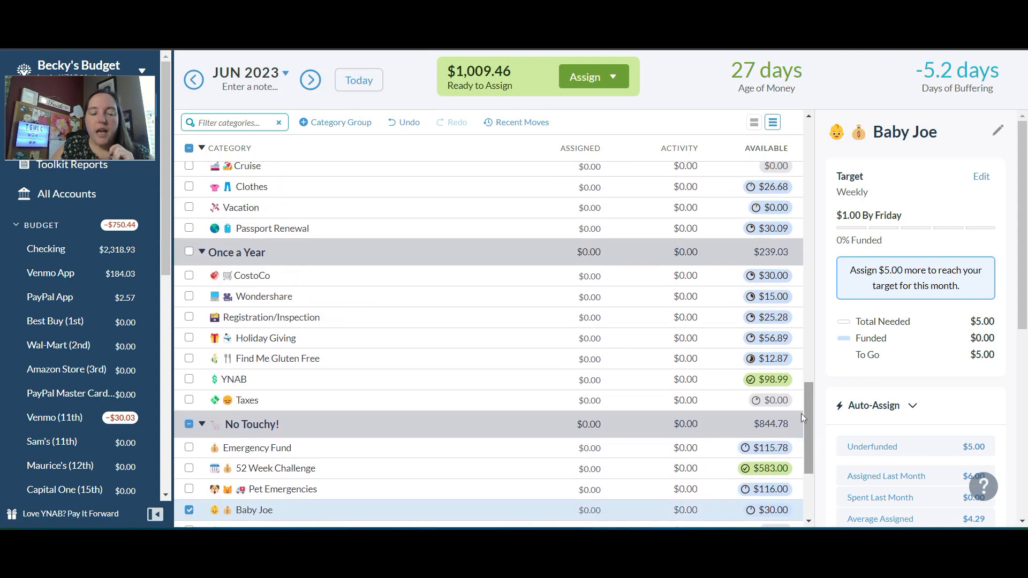
pyautogui.click(189, 510)
pyautogui.click(574, 359)
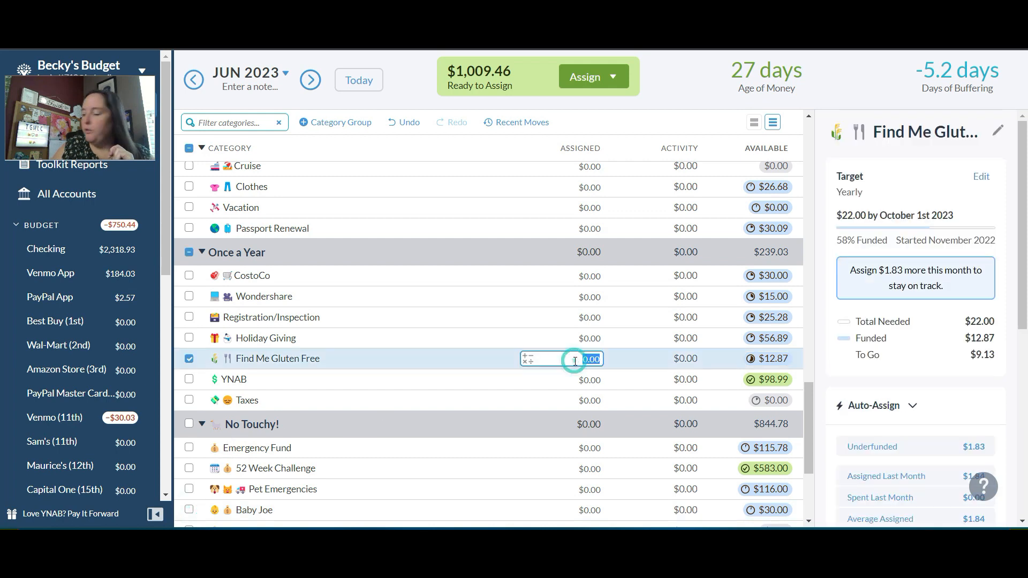
pyautogui.write('1')
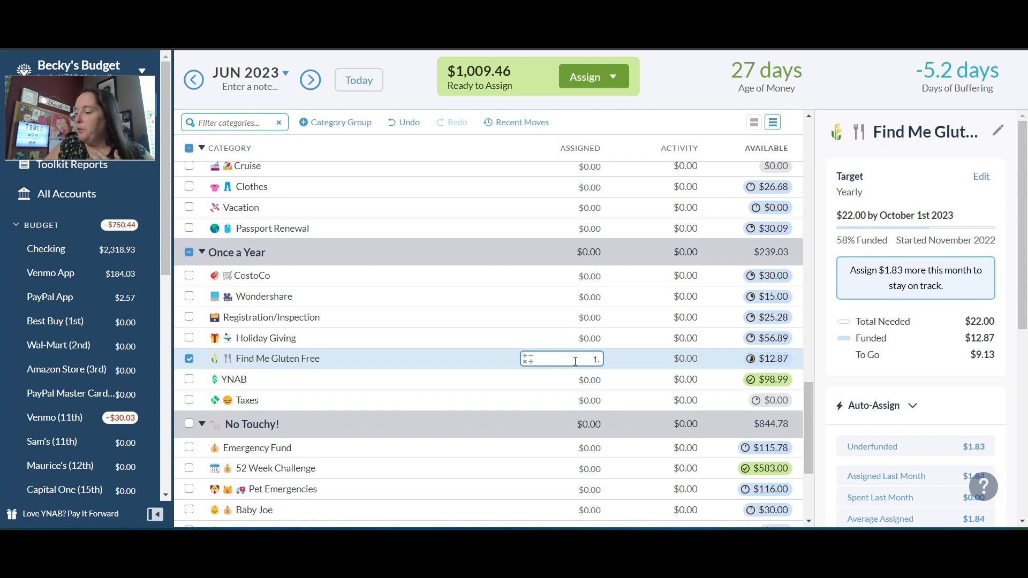
pyautogui.write('.84')
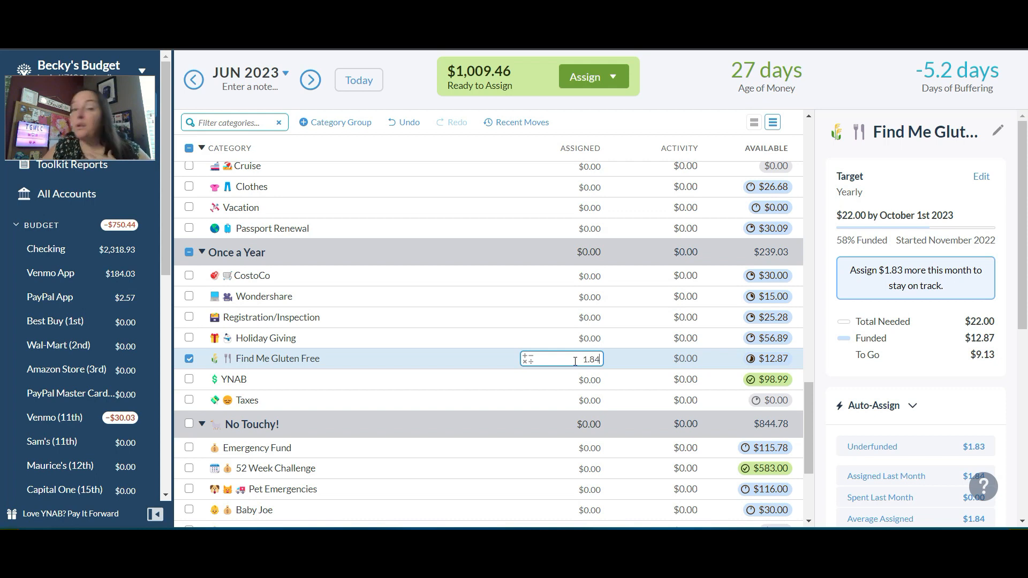
pyautogui.press('Return')
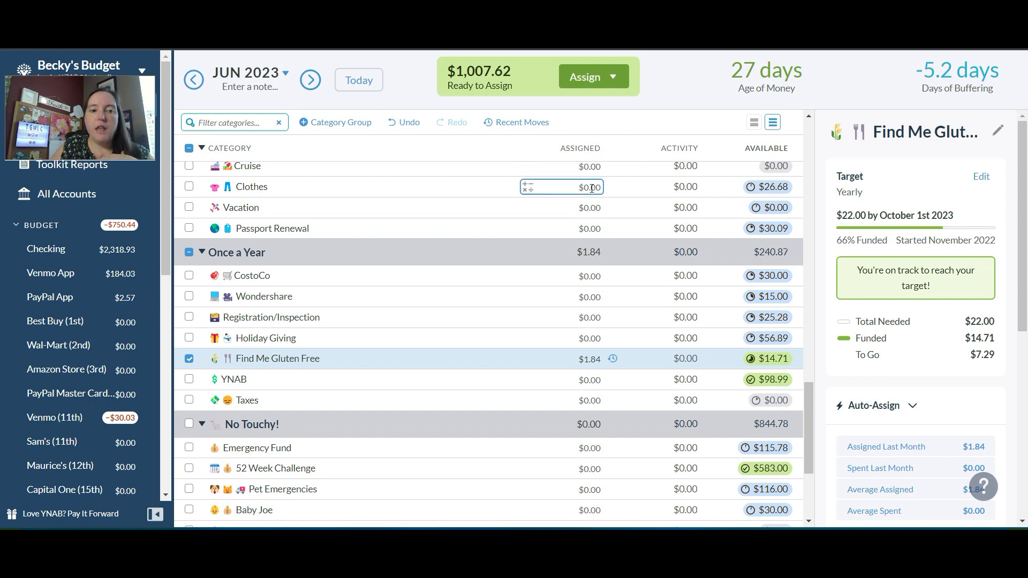
# Assign 1.77 to the Passport Renewal category in June
pyautogui.click(589, 228)
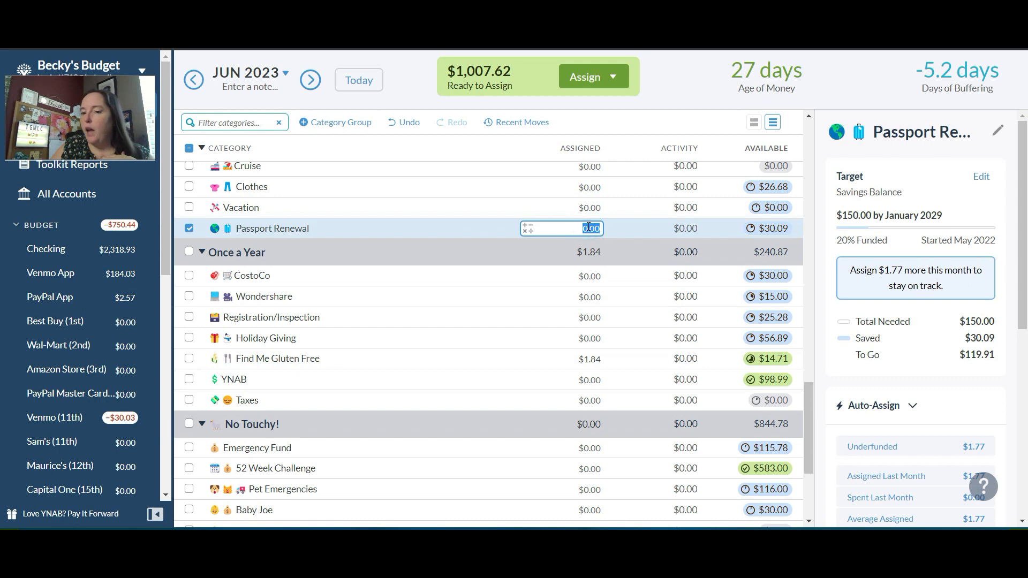
pyautogui.write('1.77')
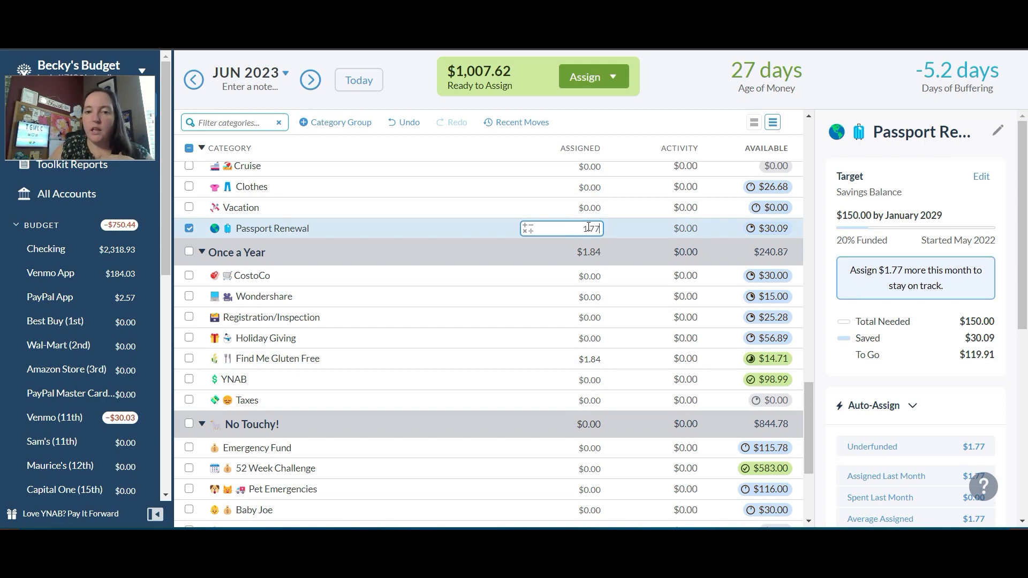
pyautogui.press('Return')
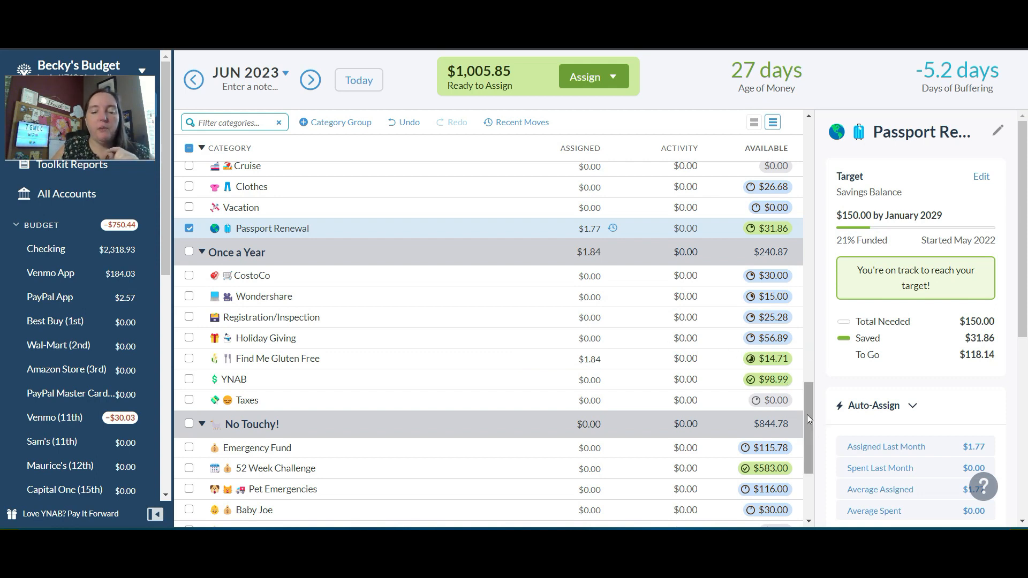
# Assign 20 to the Stuff I Forgot to Budget For category in June
pyautogui.moveTo(808, 414); pyautogui.dragTo(815, 301)
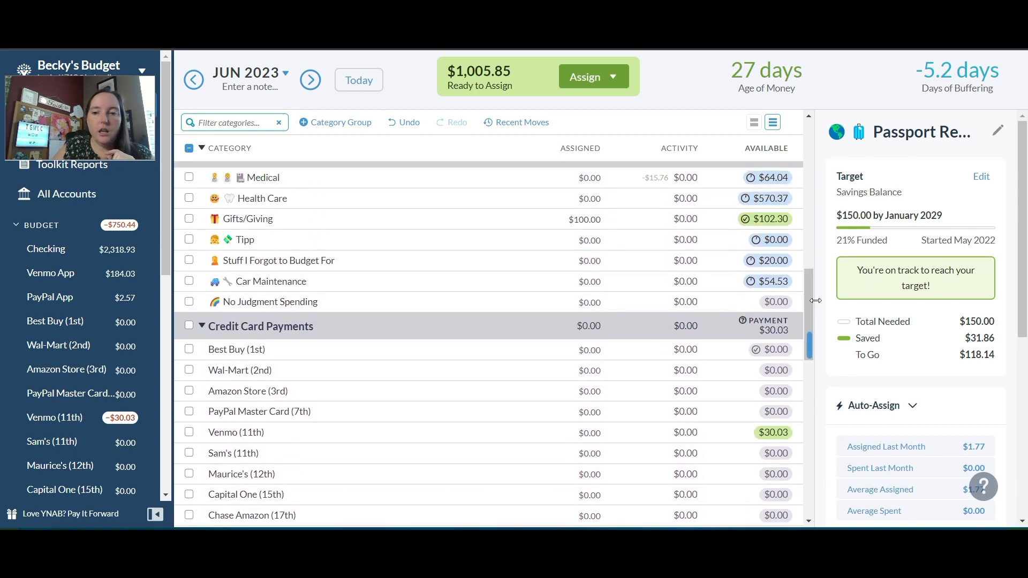
pyautogui.click(601, 260)
pyautogui.write('20')
pyautogui.press('Return')
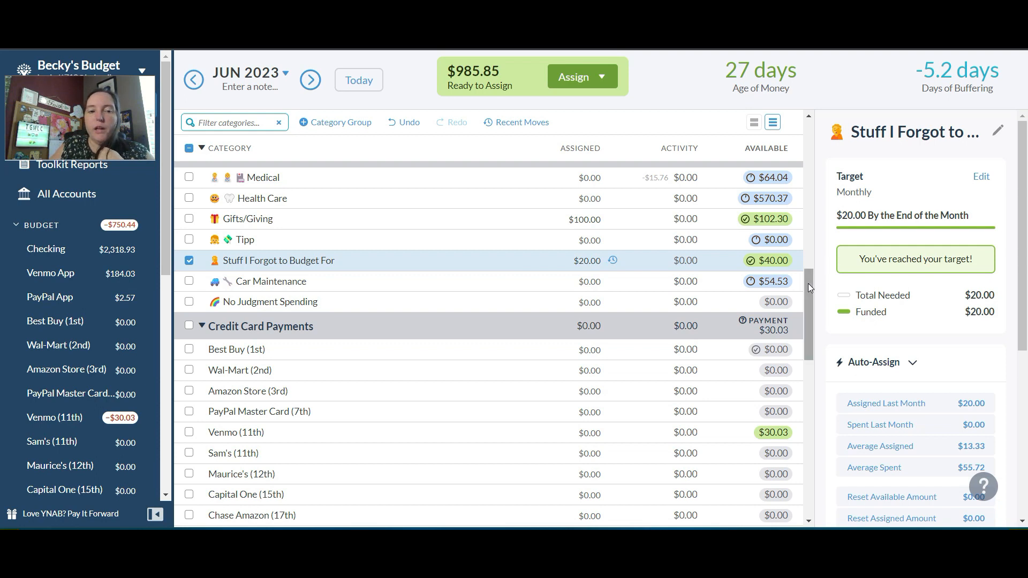
# Assign 300 to Week 1 under Weekly Breakdown in June
pyautogui.moveTo(808, 284); pyautogui.dragTo(808, 455)
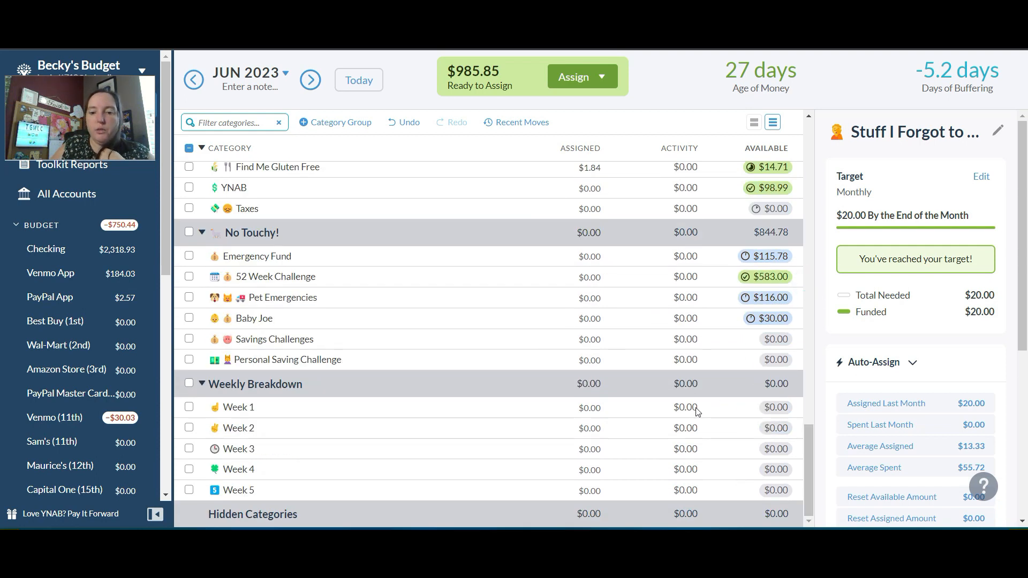
pyautogui.click(593, 413)
pyautogui.write('300')
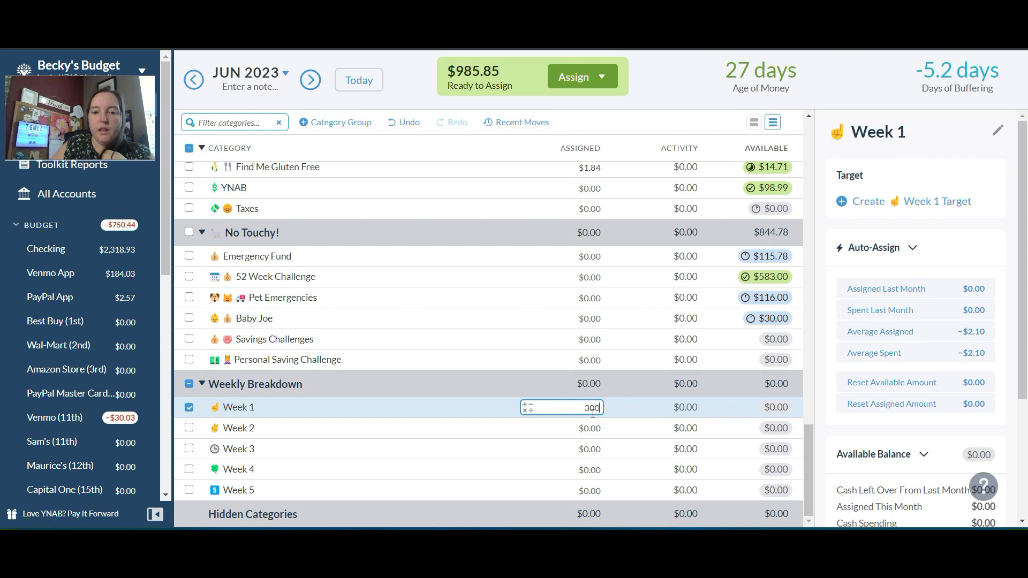
pyautogui.press('Return')
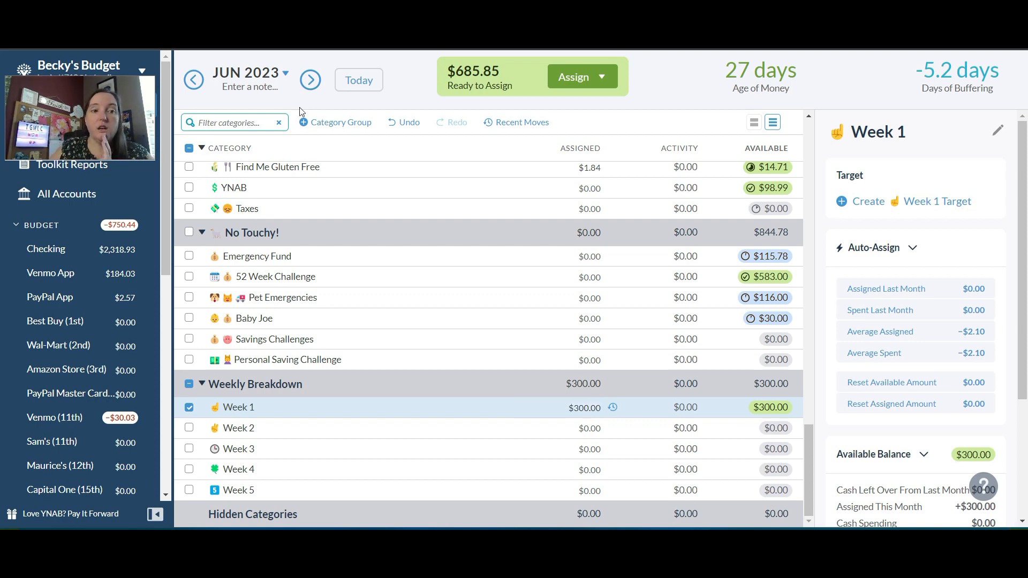
# Return to May 2023 and add 685.85 to the Savor Capital One (20th) payment category's assigned amount
pyautogui.click(194, 79)
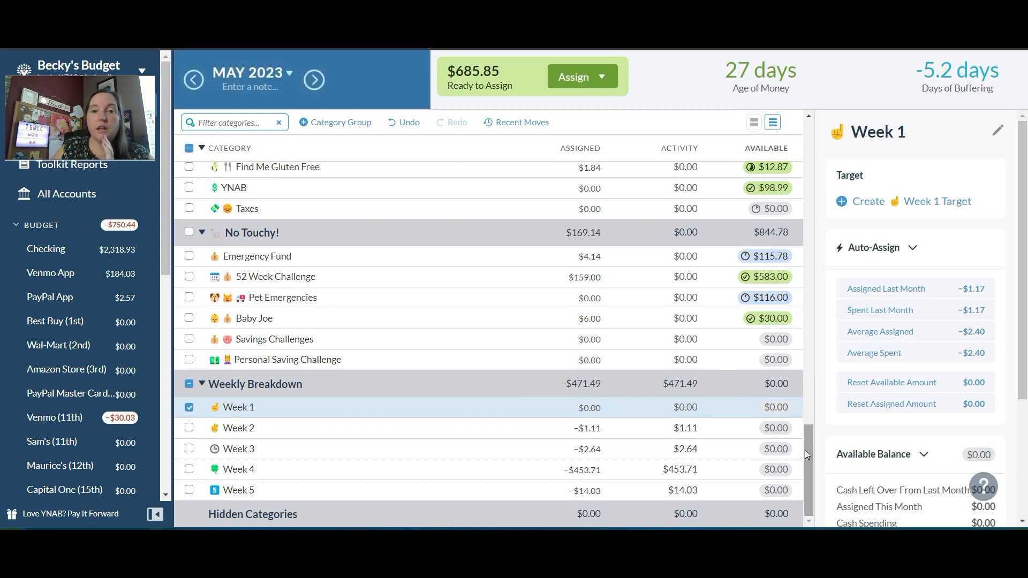
pyautogui.moveTo(806, 453); pyautogui.dragTo(831, 340)
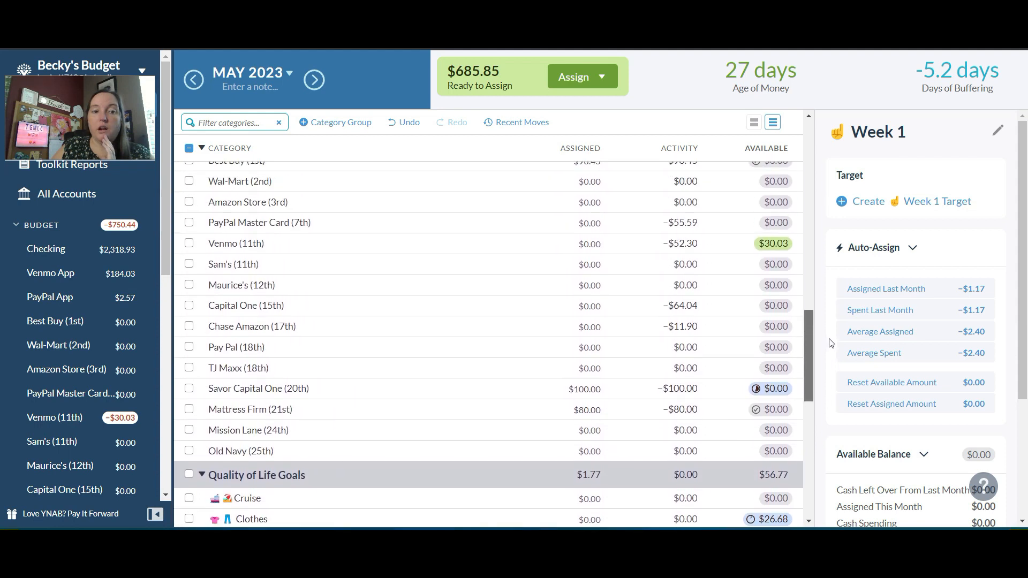
pyautogui.click(589, 389)
pyautogui.press('End')
pyautogui.write('+685.8')
pyautogui.write('5')
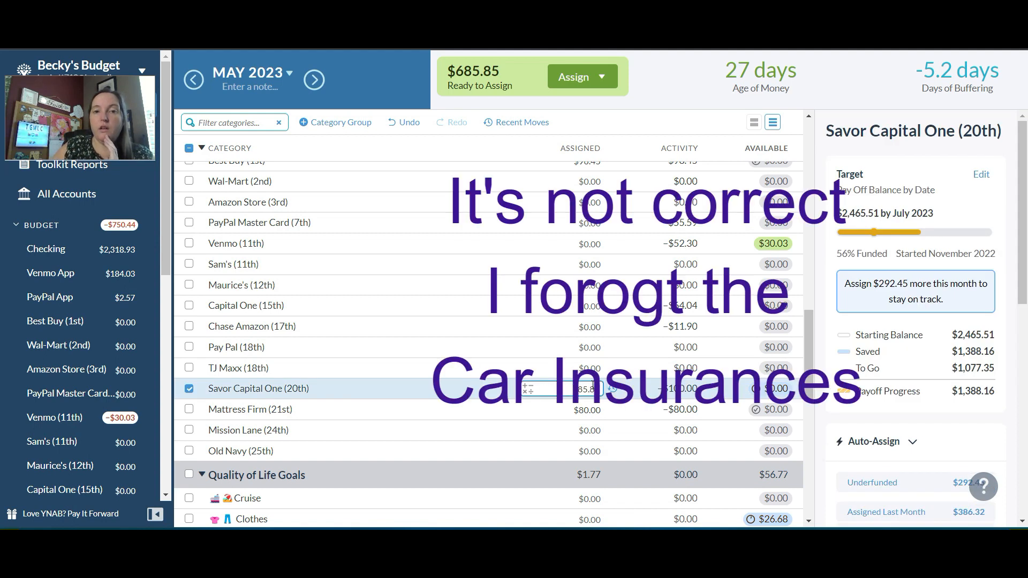
pyautogui.press('Return')
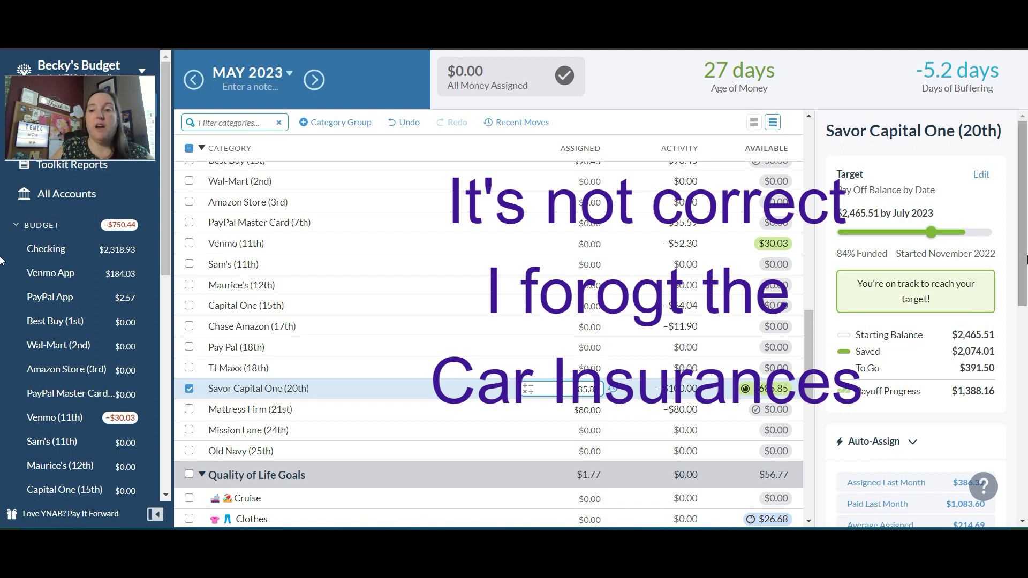
# Open the Windows Calculator and subtract 685.85 from 1077.35
pyautogui.scroll(-1, 1011, 292)
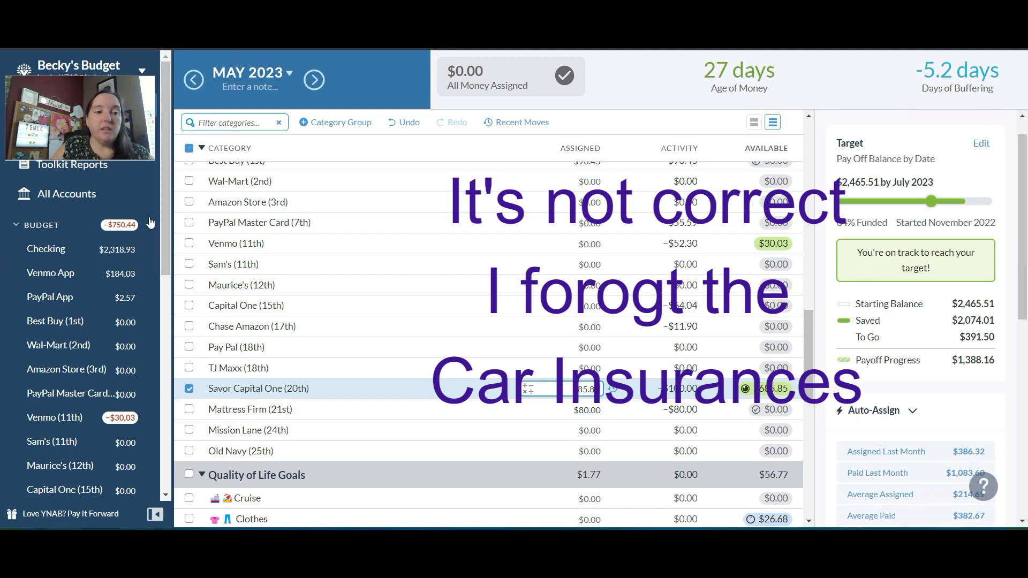
pyautogui.moveTo(166, 213); pyautogui.dragTo(159, 331)
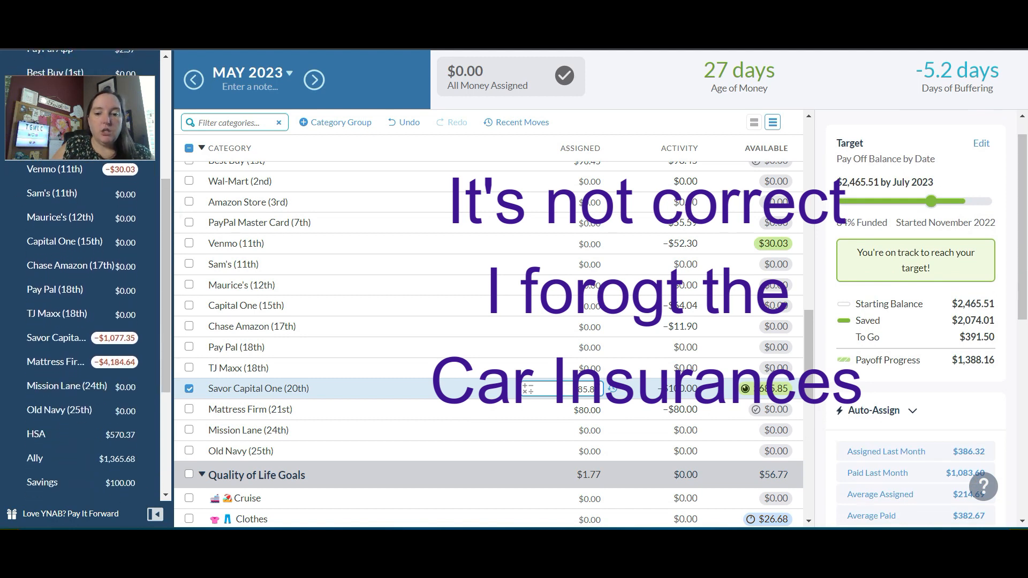
pyautogui.press('XF86Calculator')
pyautogui.write('1')
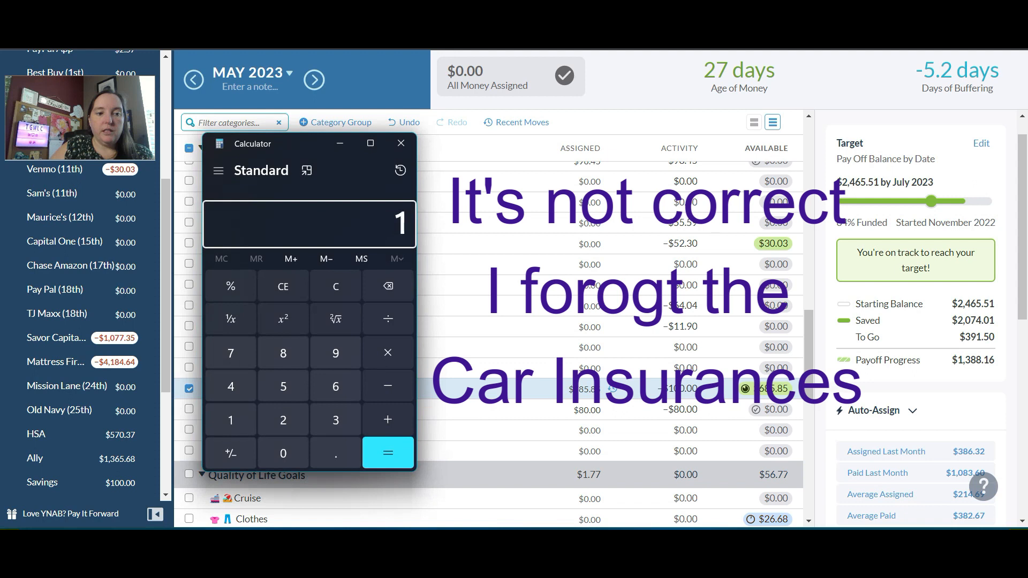
pyautogui.write('077.35')
pyautogui.press('-')
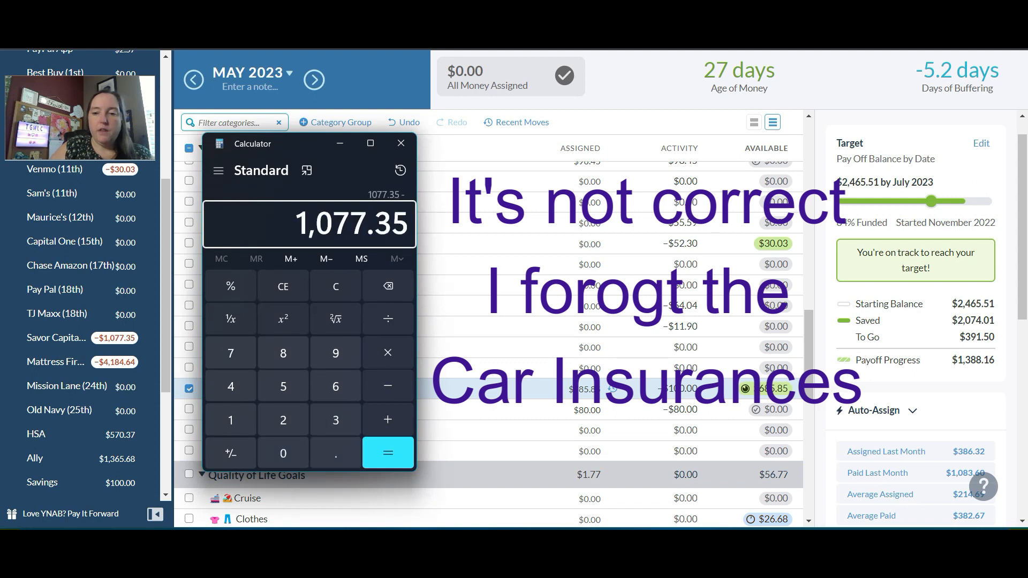
pyautogui.write('685.85')
pyautogui.press('Return')
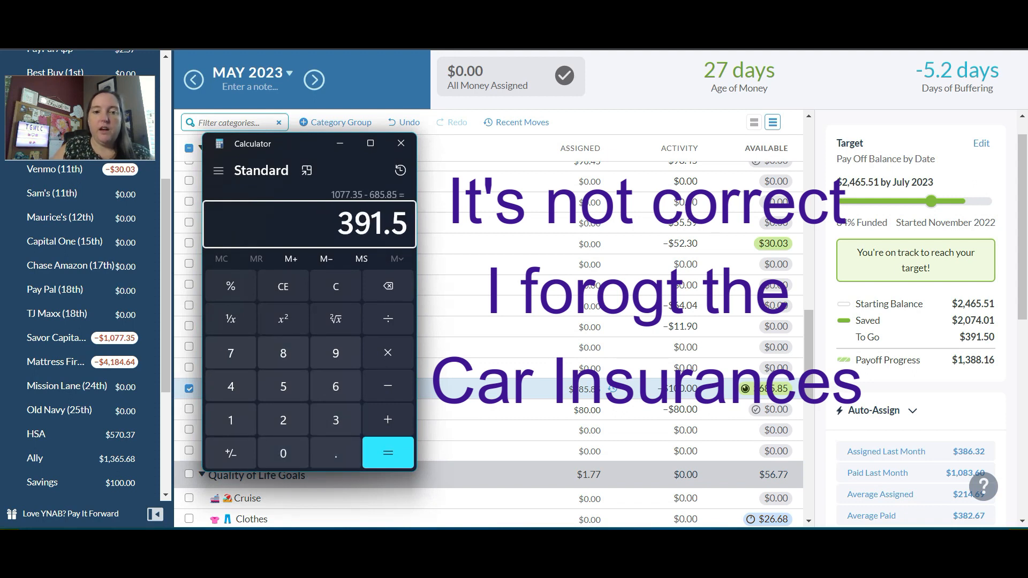